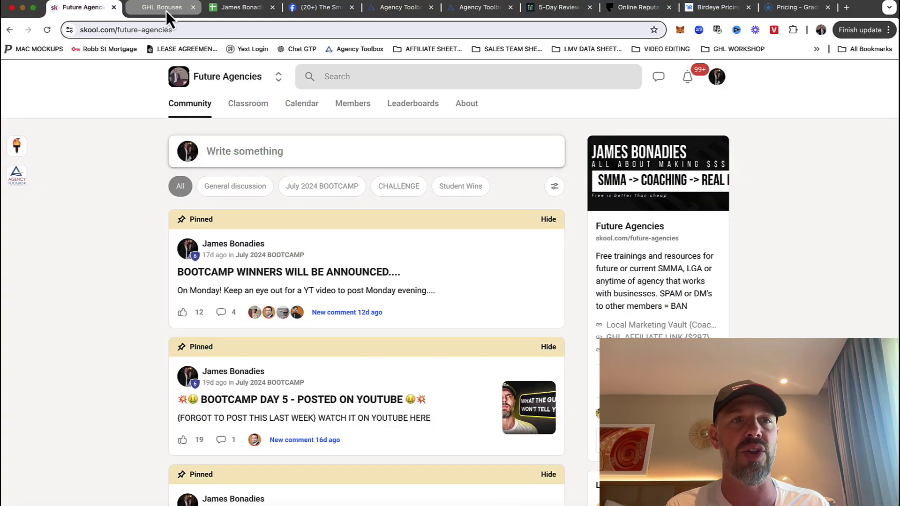
- Load highlevelrewards.com on the GHL Bonuses tab and jump to the 30 Day Free Trial bonuses
{"action": "left_click", "coordinate": [166, 10]}
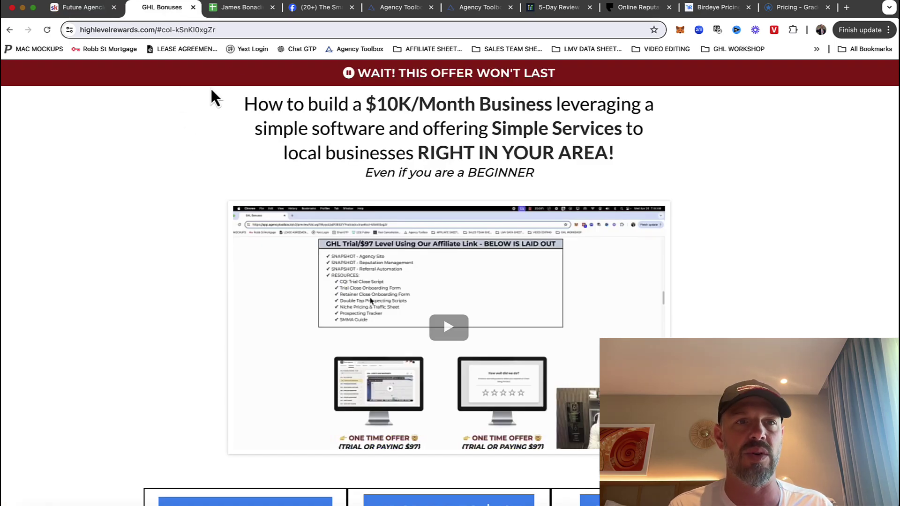
{"action": "left_click", "coordinate": [219, 28]}
{"action": "type", "text": "high"}
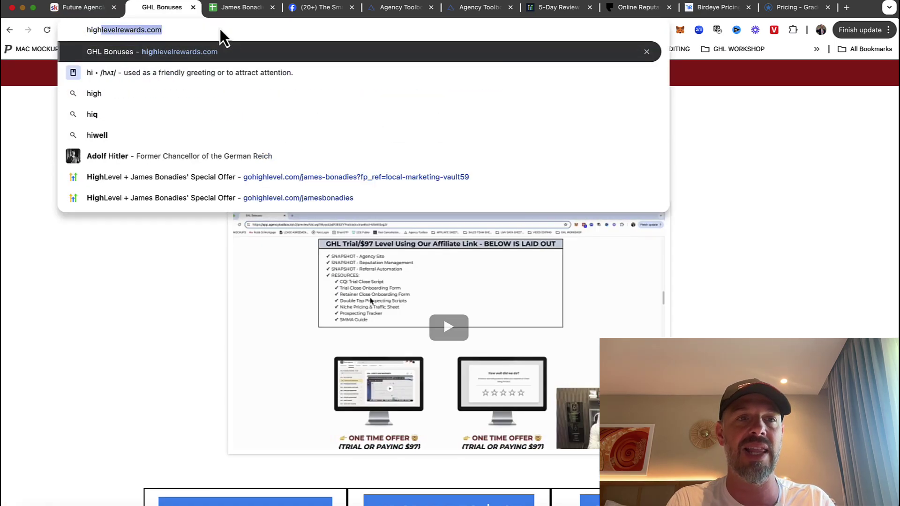
{"action": "key", "text": "Return"}
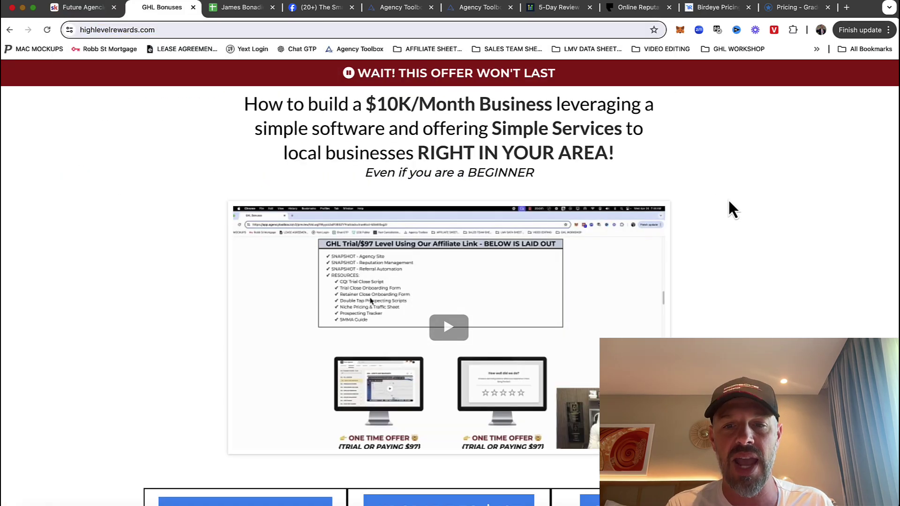
{"action": "scroll", "coordinate": [732, 210], "scroll_direction": "down", "scroll_amount": 3}
{"action": "scroll", "coordinate": [715, 315], "scroll_direction": "down", "scroll_amount": 5}
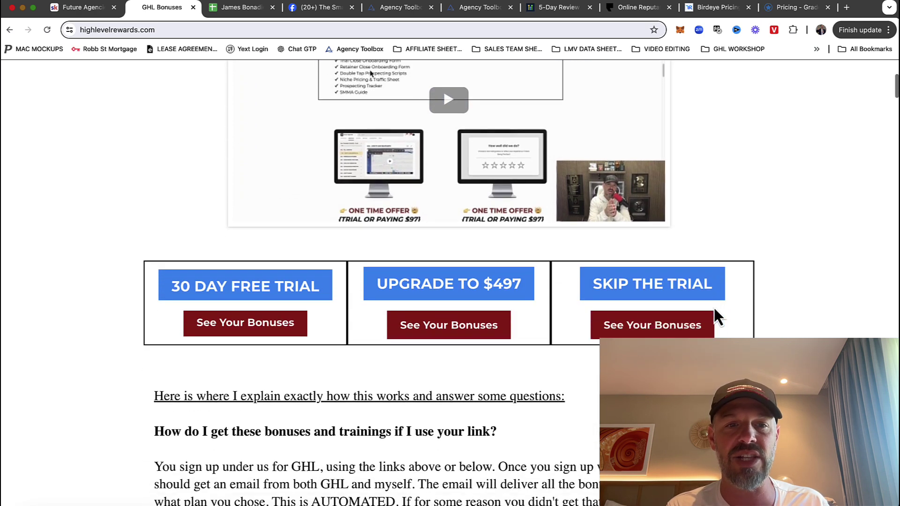
{"action": "scroll", "coordinate": [713, 313], "scroll_direction": "down", "scroll_amount": 2}
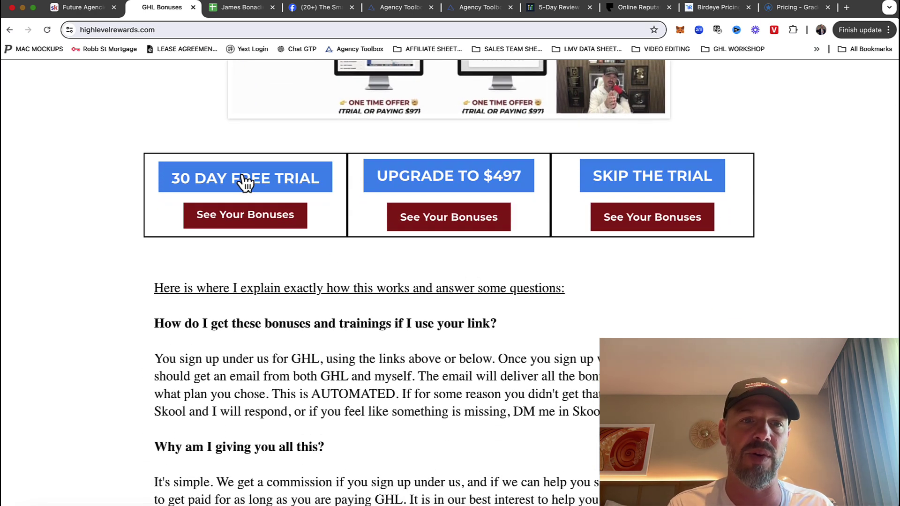
{"action": "left_click", "coordinate": [270, 222]}
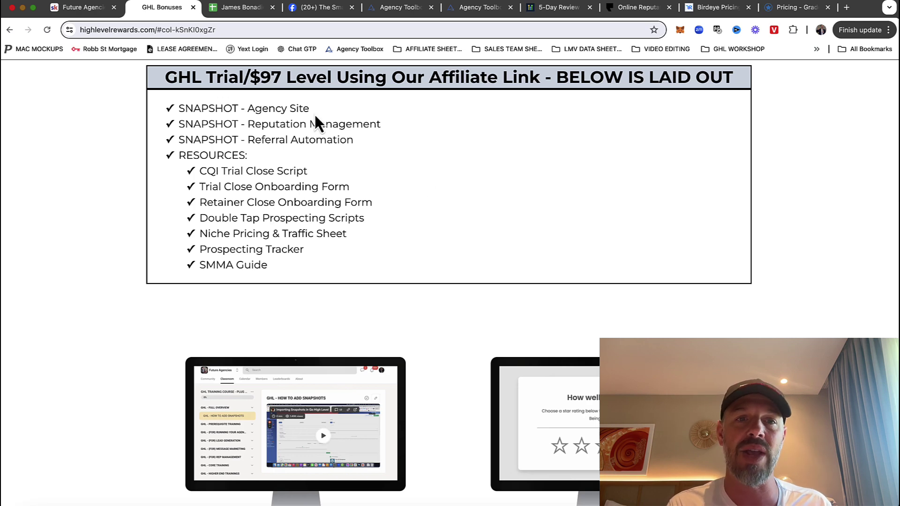
- Highlight the Agency Site, Reputation Management and Referral Automation snapshot lines in turn
{"action": "left_click_drag", "start_coordinate": [310, 108], "coordinate": [181, 107]}
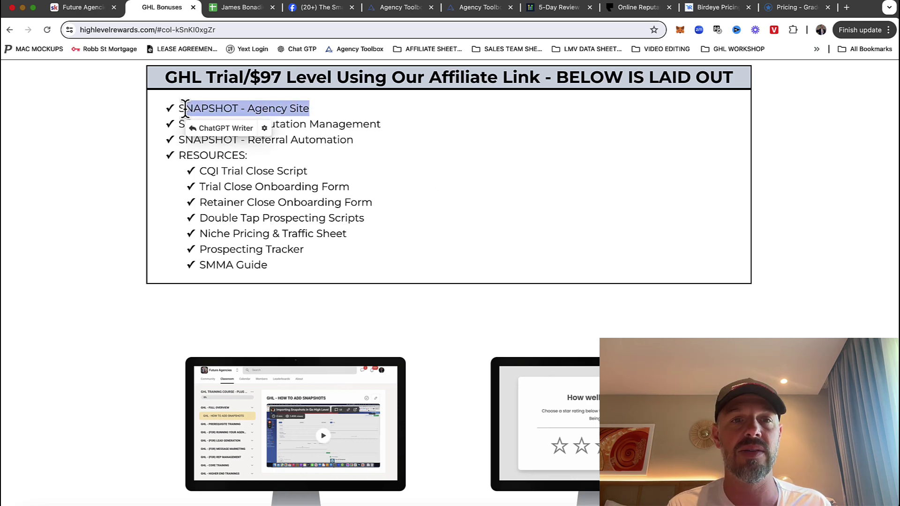
{"action": "left_click", "coordinate": [347, 121]}
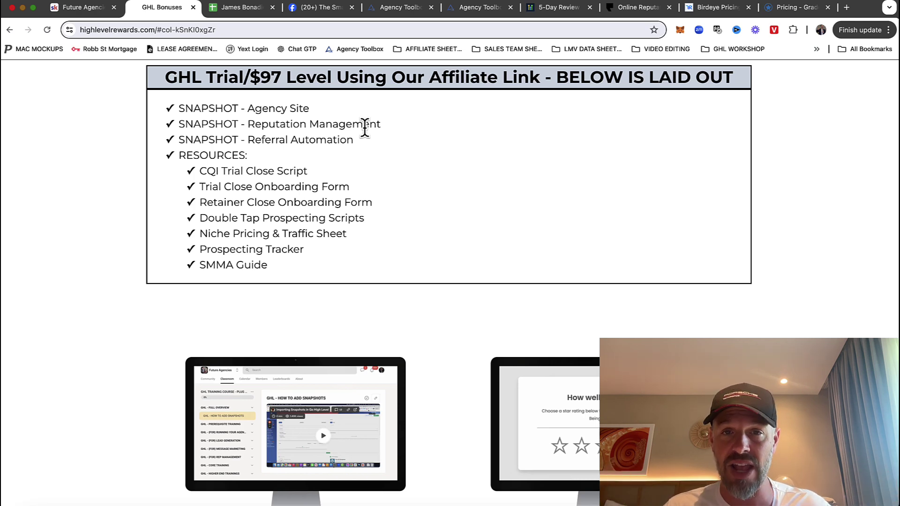
{"action": "triple_click", "coordinate": [365, 124]}
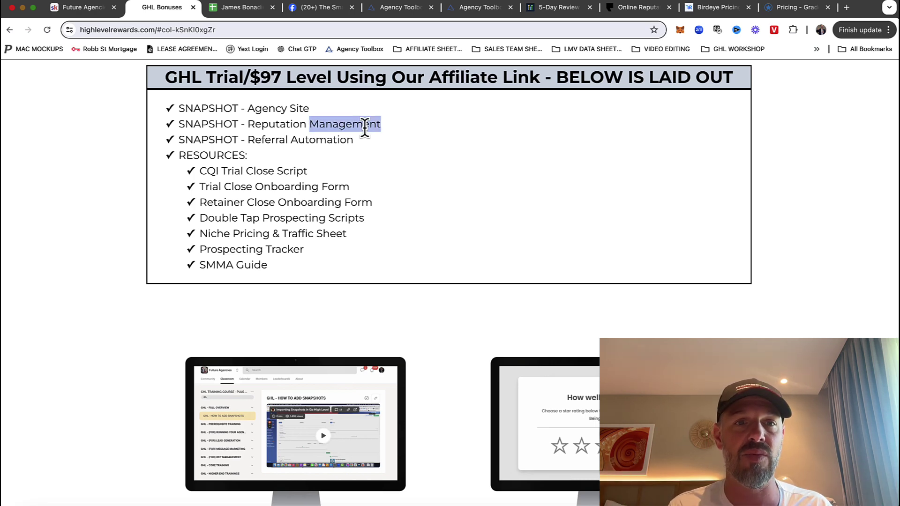
{"action": "left_click", "coordinate": [336, 128]}
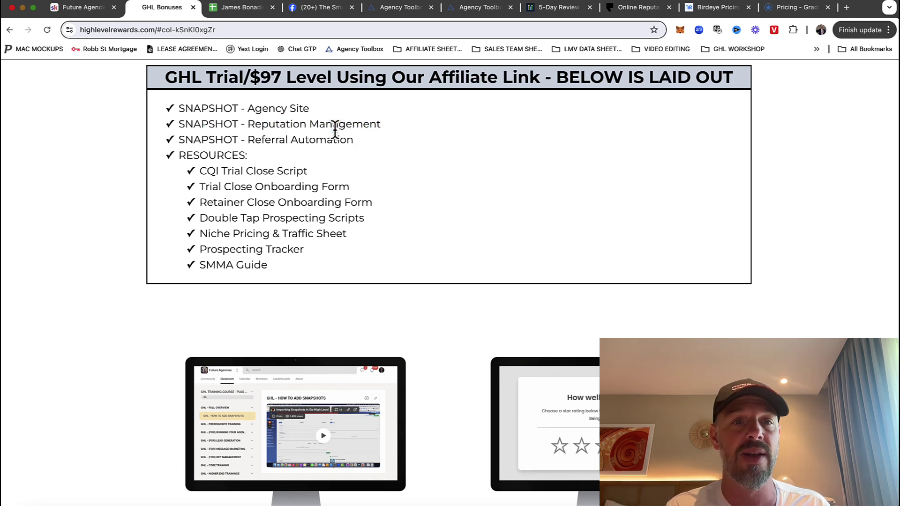
{"action": "triple_click", "coordinate": [333, 139]}
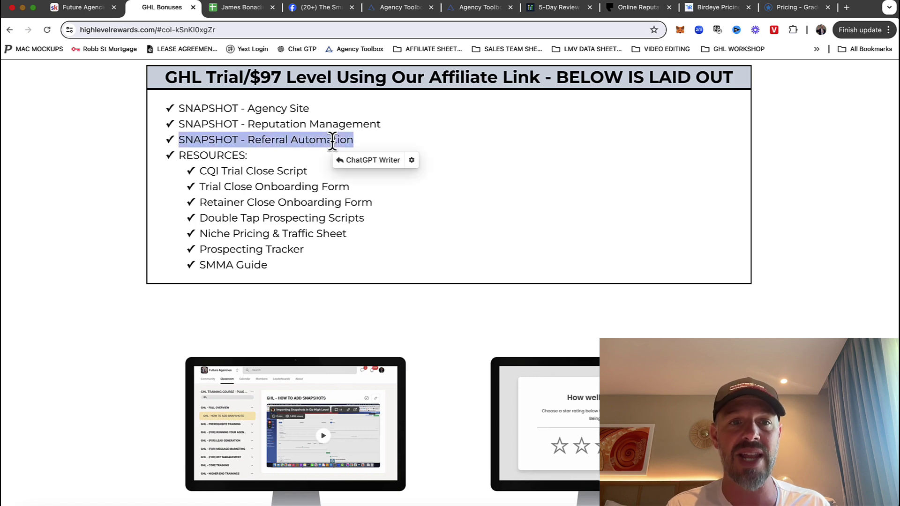
{"action": "left_click", "coordinate": [279, 173]}
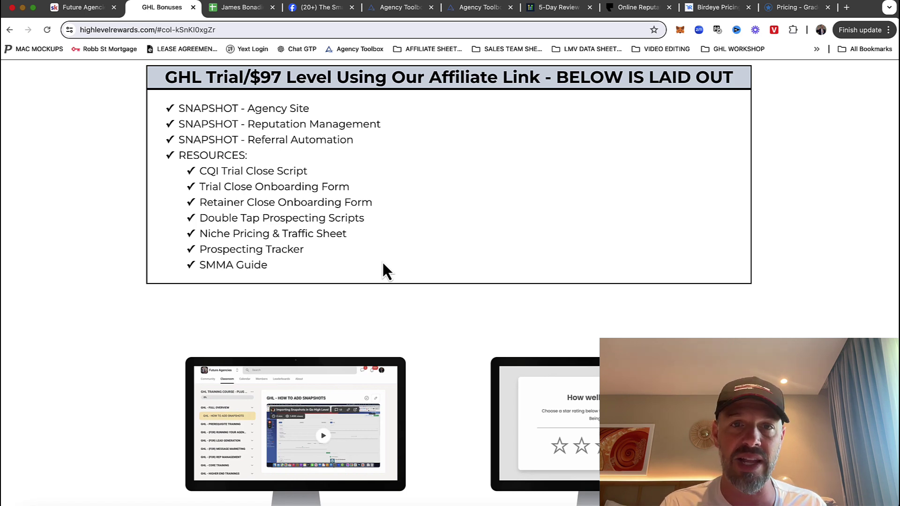
- Scroll through the offers and show the bonuses for the $297 or $497 Skip the Trial plans
{"action": "scroll", "coordinate": [383, 262], "scroll_direction": "down", "scroll_amount": 10}
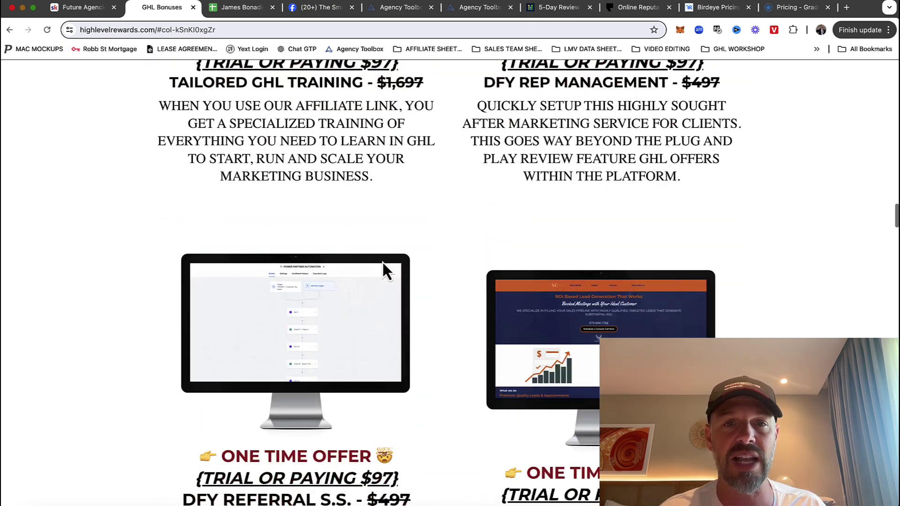
{"action": "scroll", "coordinate": [382, 260], "scroll_direction": "down", "scroll_amount": 8}
{"action": "scroll", "coordinate": [382, 261], "scroll_direction": "up", "scroll_amount": 14}
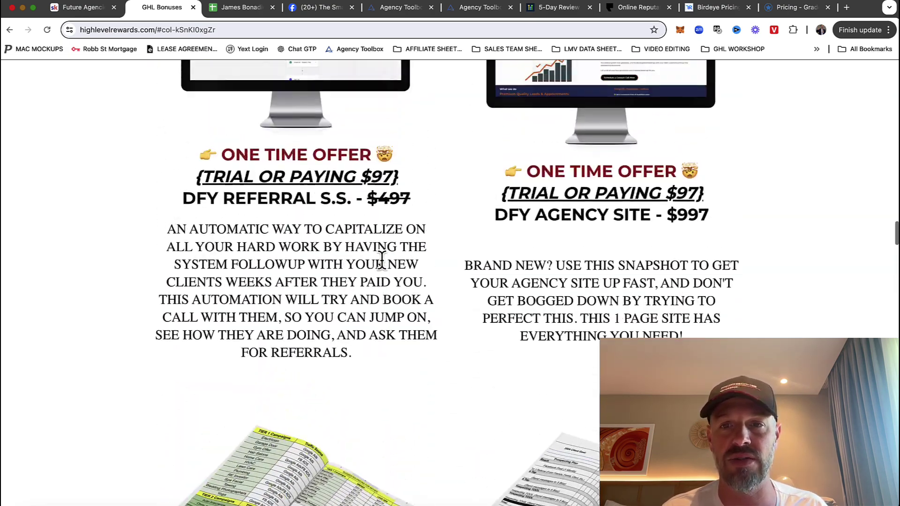
{"action": "scroll", "coordinate": [351, 240], "scroll_direction": "down", "scroll_amount": 10}
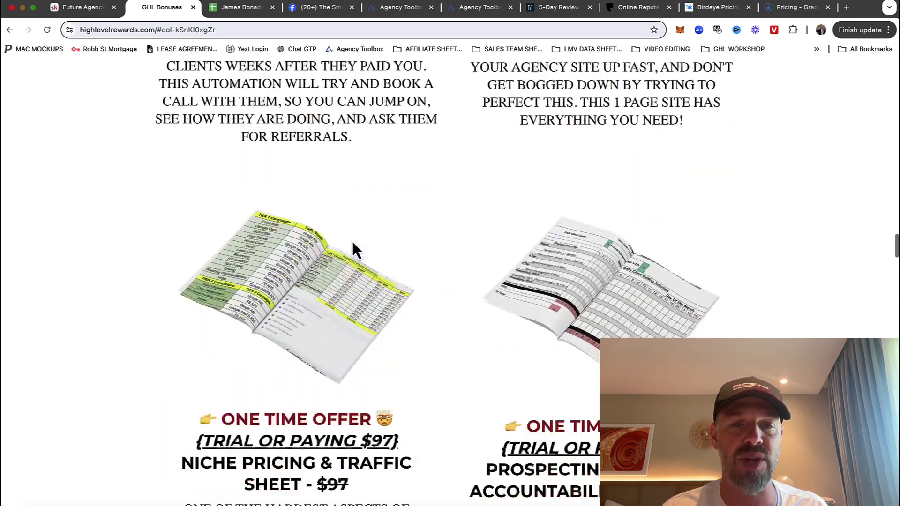
{"action": "scroll", "coordinate": [434, 220], "scroll_direction": "down", "scroll_amount": 20}
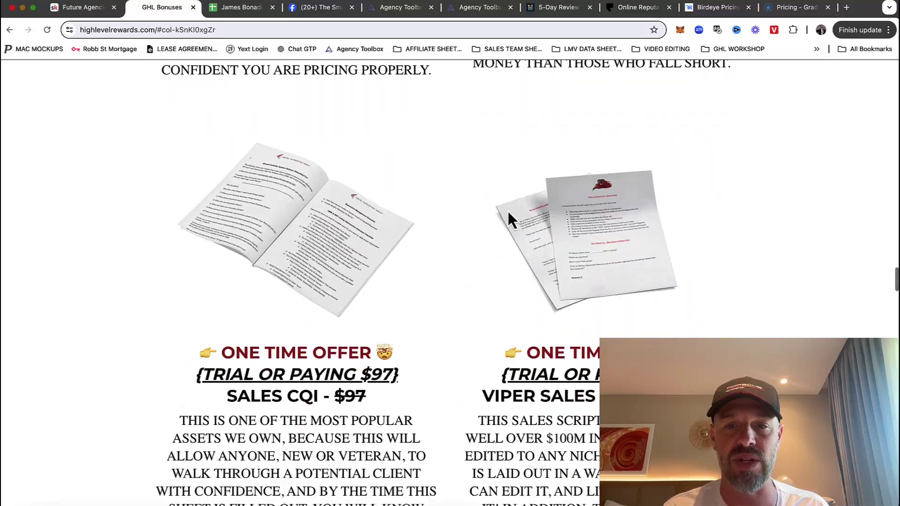
{"action": "scroll", "coordinate": [509, 213], "scroll_direction": "up", "scroll_amount": 20}
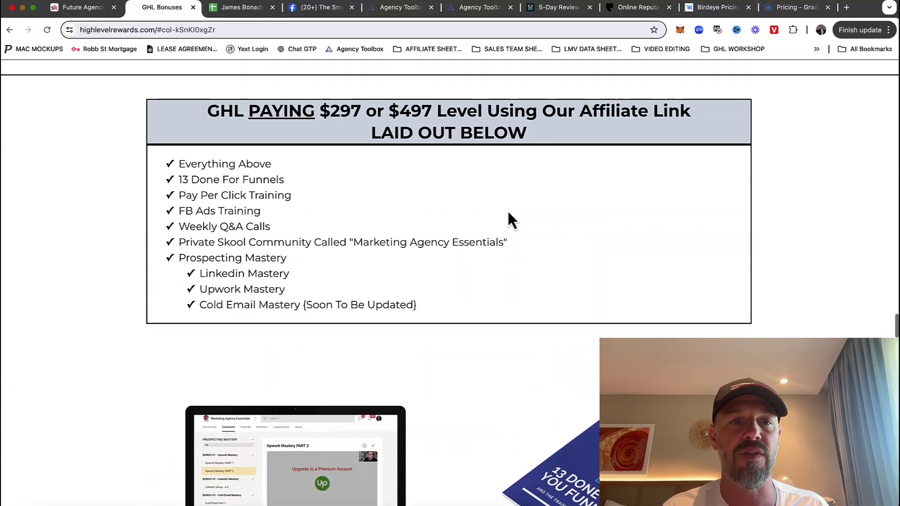
{"action": "scroll", "coordinate": [507, 209], "scroll_direction": "up", "scroll_amount": 10}
{"action": "scroll", "coordinate": [507, 209], "scroll_direction": "down", "scroll_amount": 8}
{"action": "scroll", "coordinate": [507, 209], "scroll_direction": "up", "scroll_amount": 3}
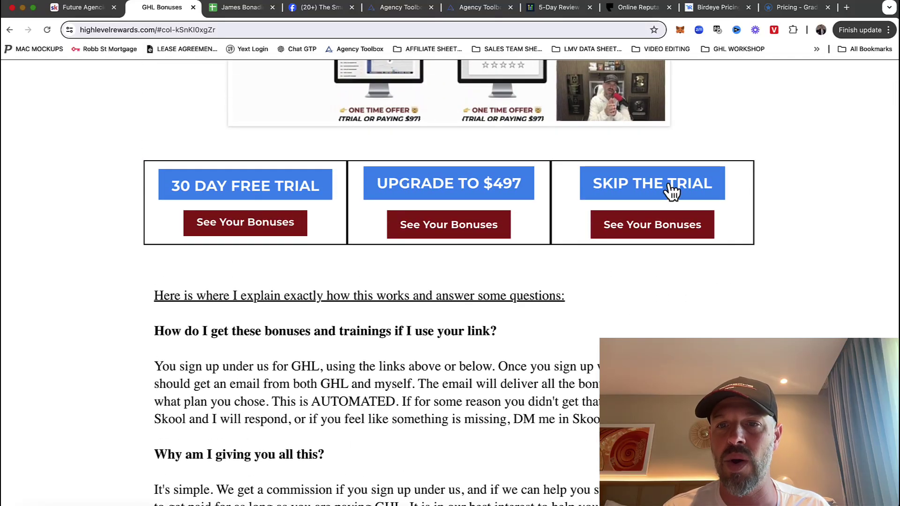
{"action": "left_click", "coordinate": [665, 224]}
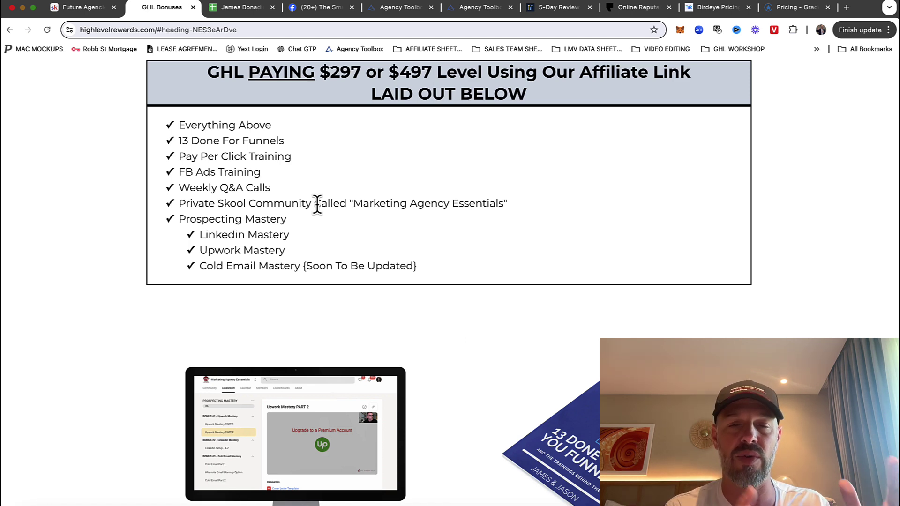
- Highlight the Prospecting Mastery bonus, then scroll back to the three sign-up offers
{"action": "triple_click", "coordinate": [251, 219]}
{"action": "left_click", "coordinate": [290, 224]}
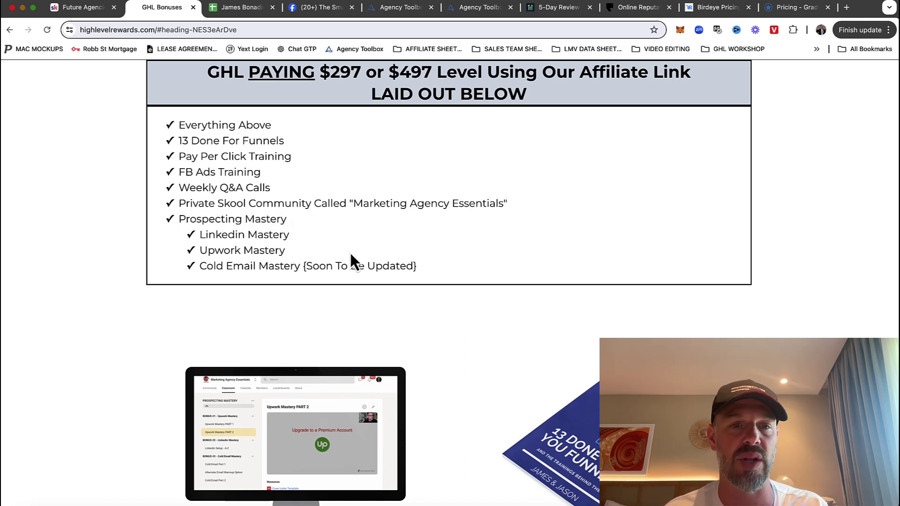
{"action": "scroll", "coordinate": [549, 272], "scroll_direction": "down", "scroll_amount": 20}
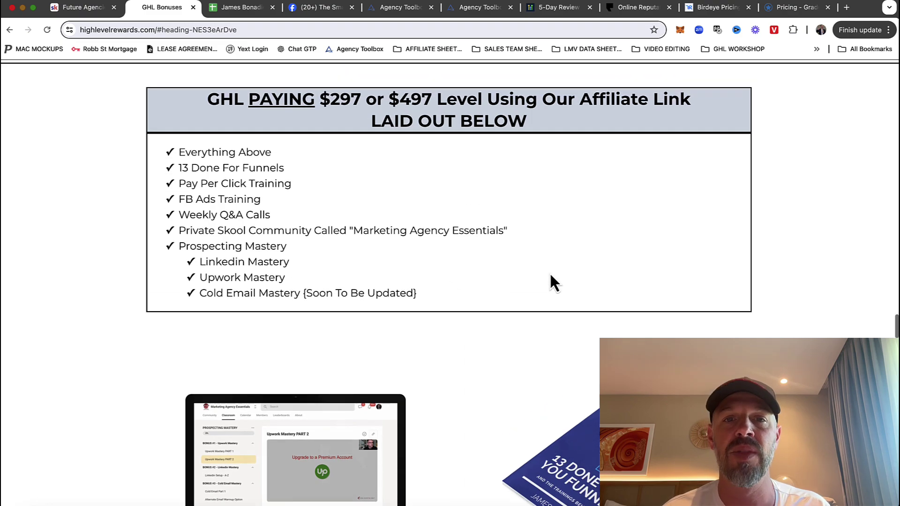
{"action": "scroll", "coordinate": [521, 154], "scroll_direction": "up", "scroll_amount": 6}
{"action": "scroll", "coordinate": [521, 154], "scroll_direction": "down", "scroll_amount": 5}
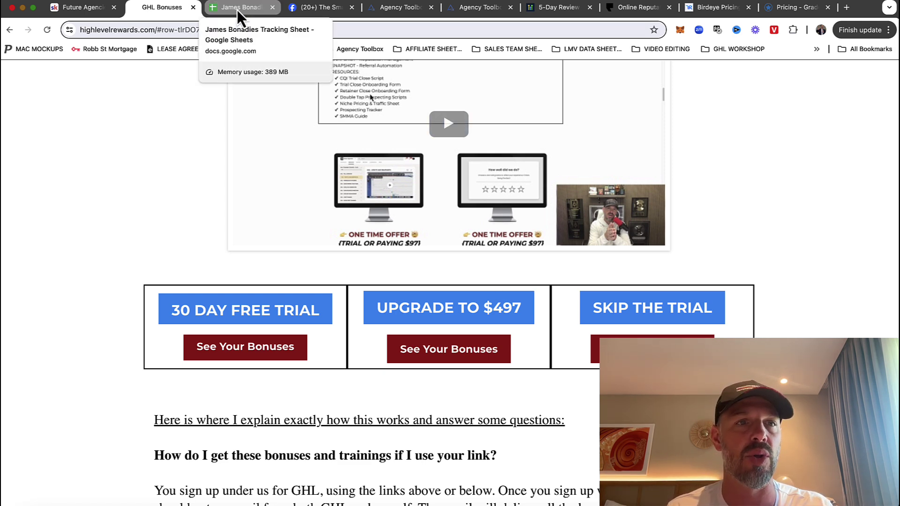
- Look at the Future Agencies Skool community, return to GHL Bonuses and close the Google Sheets tab
{"action": "left_click", "coordinate": [93, 11]}
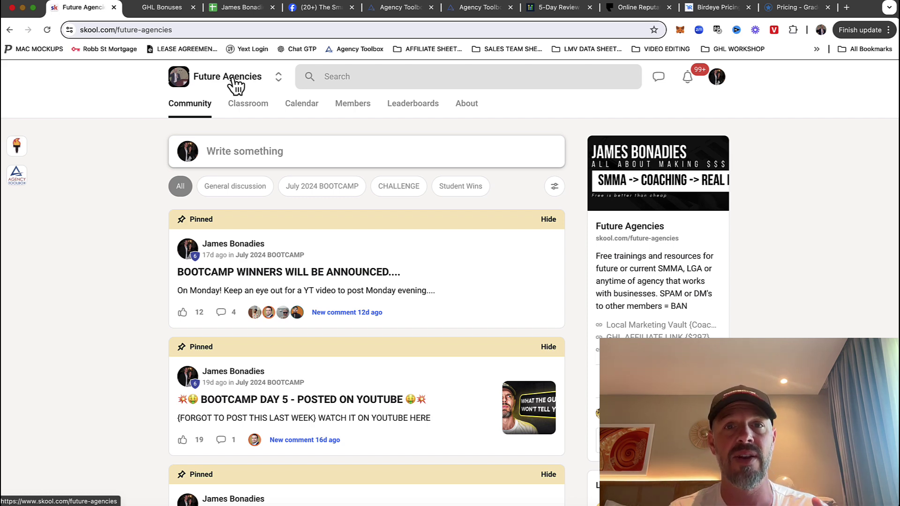
{"action": "left_click", "coordinate": [158, 8]}
{"action": "scroll", "coordinate": [436, 227], "scroll_direction": "up", "scroll_amount": 5}
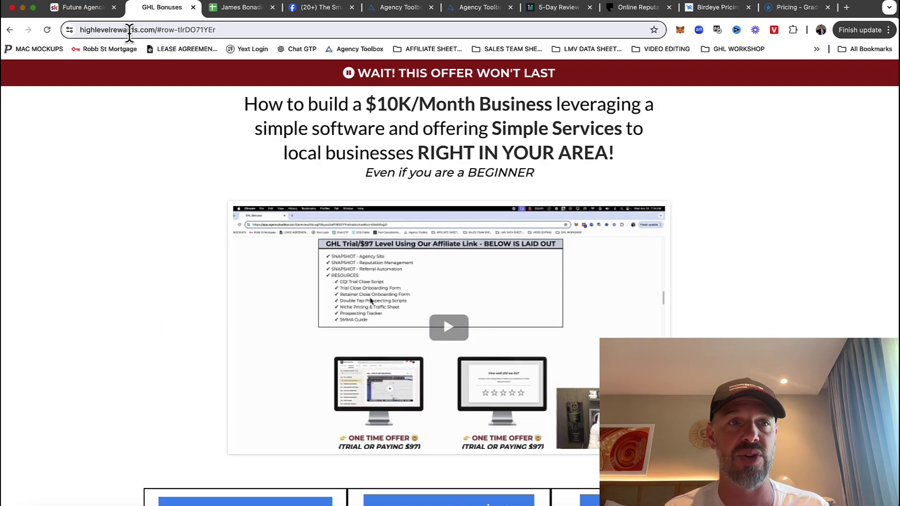
{"action": "left_click", "coordinate": [272, 7]}
- In the Facebook grade.us results, highlight 'Testimonial Agent Users' and the TruReview mention
{"action": "left_click", "coordinate": [249, 10]}
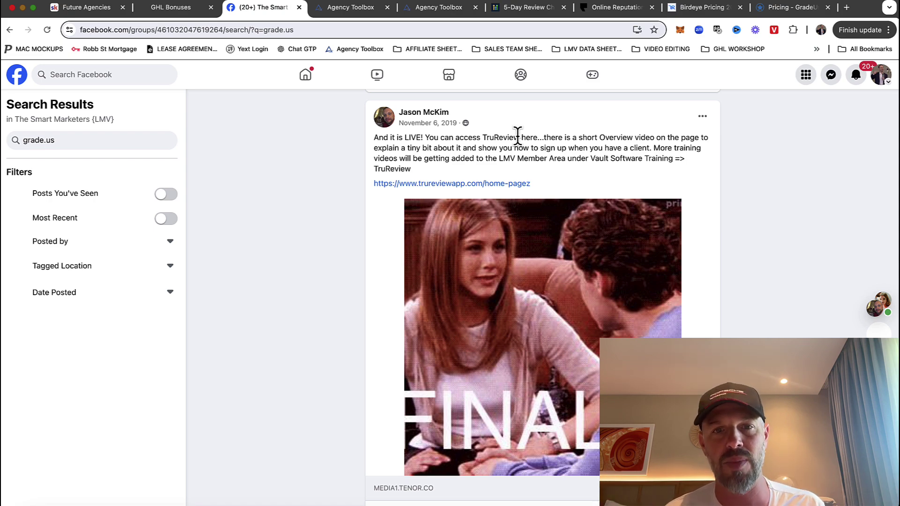
{"action": "scroll", "coordinate": [518, 135], "scroll_direction": "up", "scroll_amount": 12}
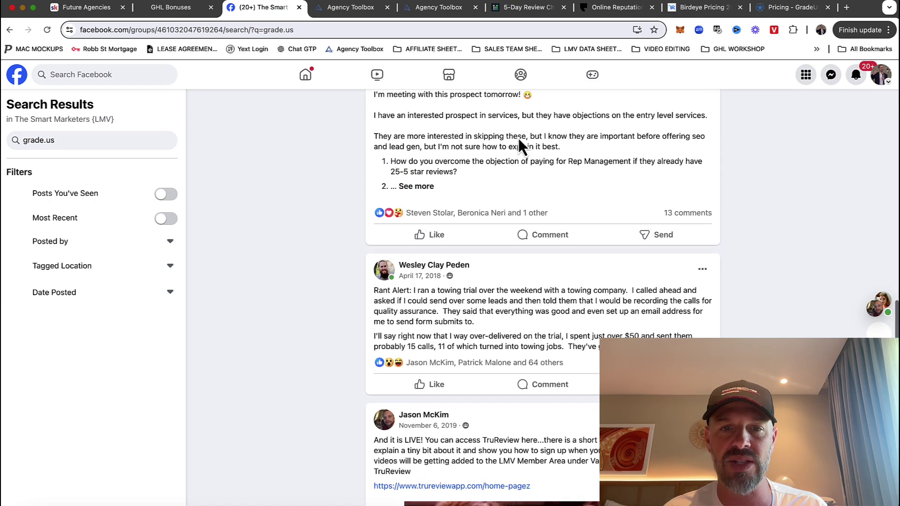
{"action": "scroll", "coordinate": [422, 187], "scroll_direction": "down", "scroll_amount": 12}
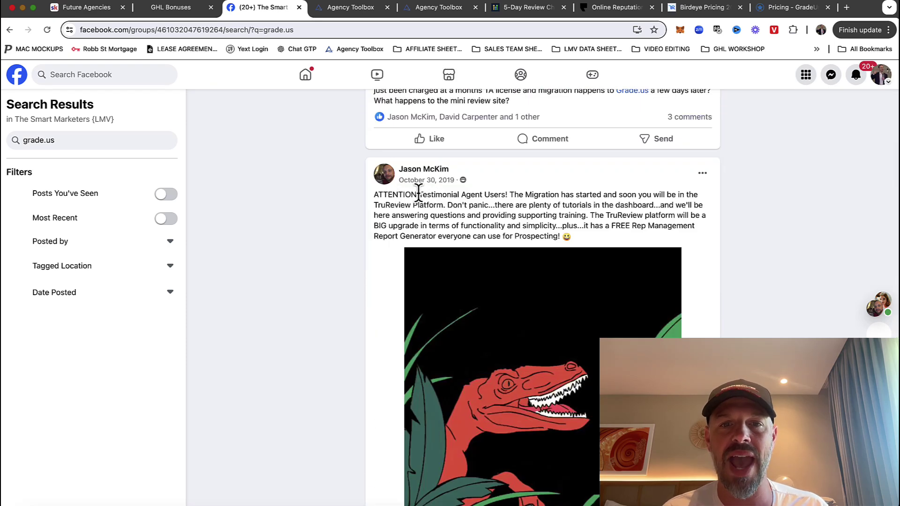
{"action": "left_click_drag", "start_coordinate": [418, 194], "coordinate": [507, 194]}
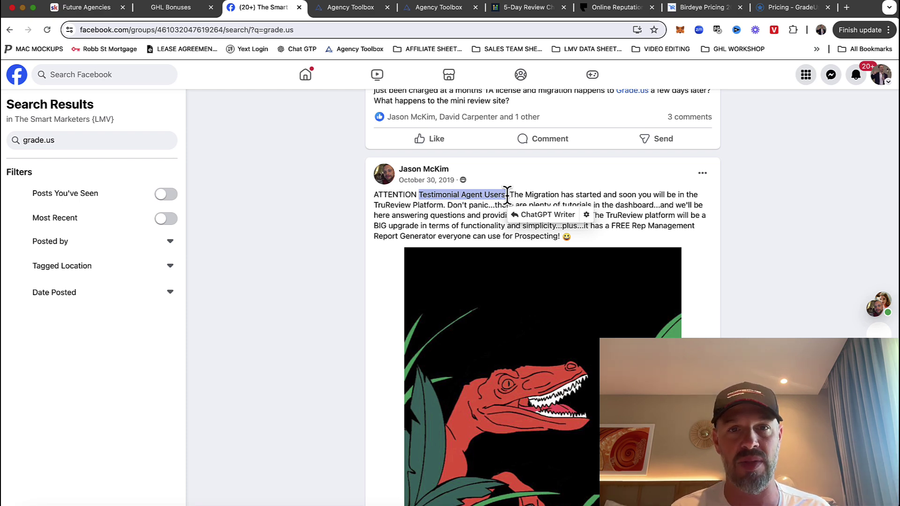
{"action": "left_click", "coordinate": [548, 196]}
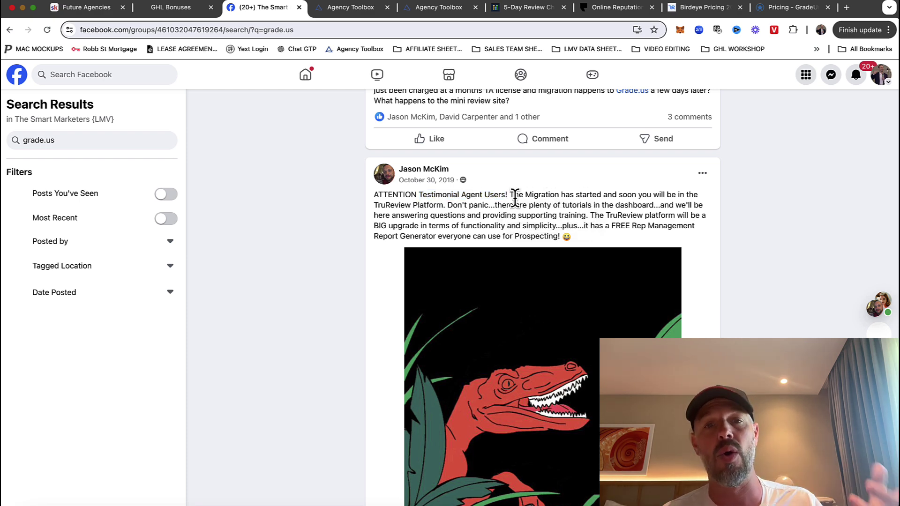
{"action": "left_click_drag", "start_coordinate": [410, 205], "coordinate": [378, 205]}
- Scroll through the remaining grade.us posts, then bring up the Podium reputation management article
{"action": "scroll", "coordinate": [497, 199], "scroll_direction": "down", "scroll_amount": 15}
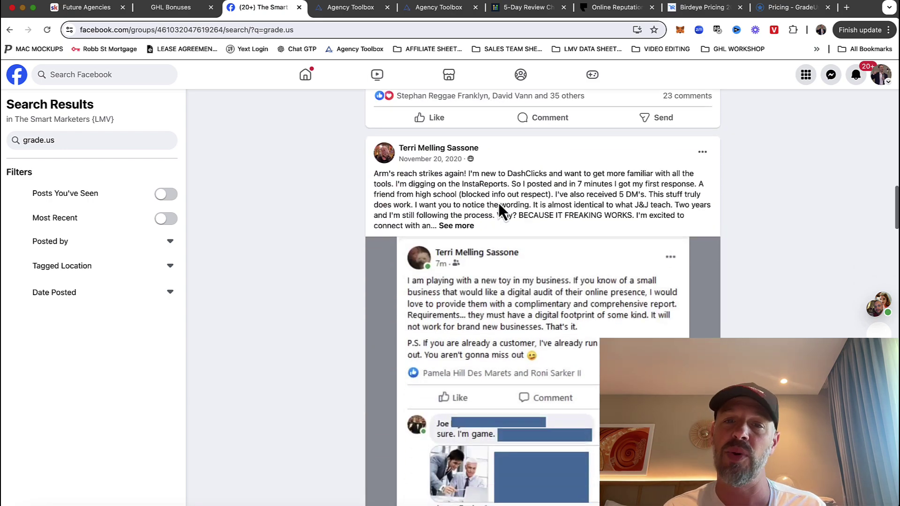
{"action": "scroll", "coordinate": [500, 211], "scroll_direction": "down", "scroll_amount": 15}
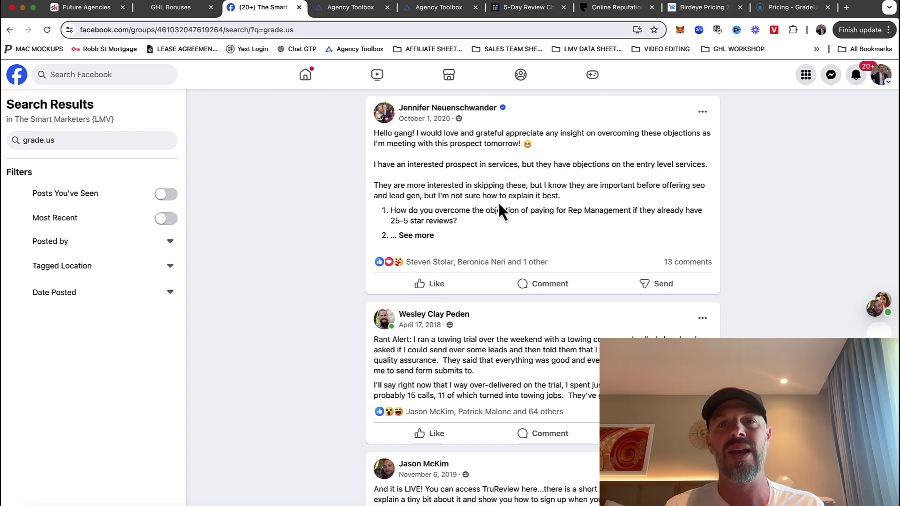
{"action": "scroll", "coordinate": [499, 209], "scroll_direction": "down", "scroll_amount": 6}
{"action": "scroll", "coordinate": [499, 206], "scroll_direction": "down", "scroll_amount": 11}
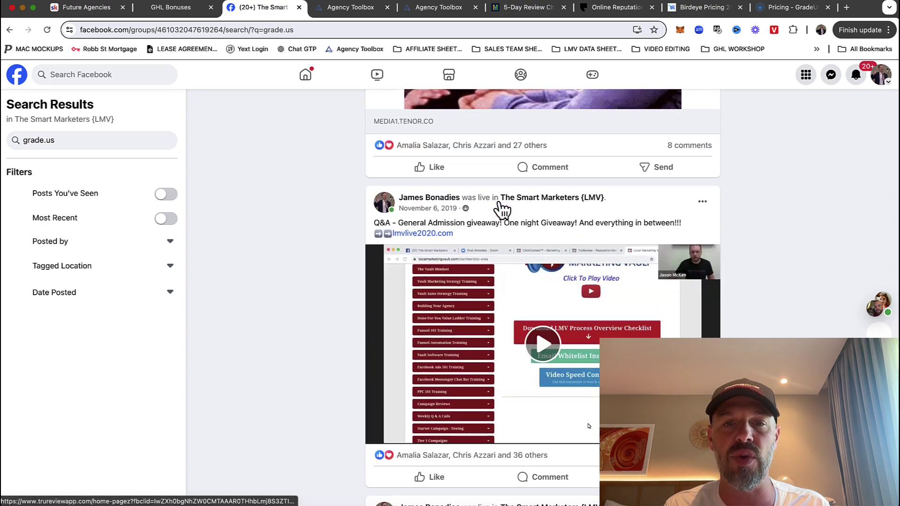
{"action": "scroll", "coordinate": [498, 207], "scroll_direction": "up", "scroll_amount": 15}
{"action": "scroll", "coordinate": [499, 209], "scroll_direction": "up", "scroll_amount": 6}
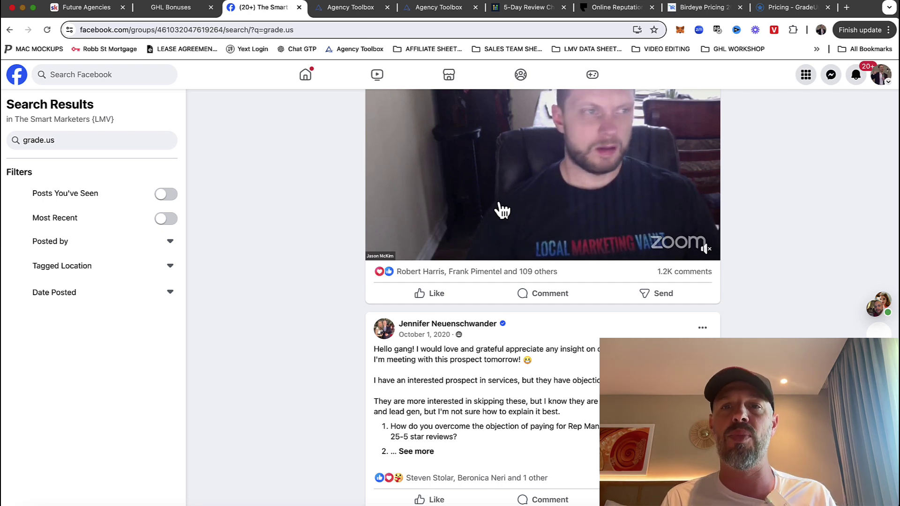
{"action": "left_click", "coordinate": [602, 11]}
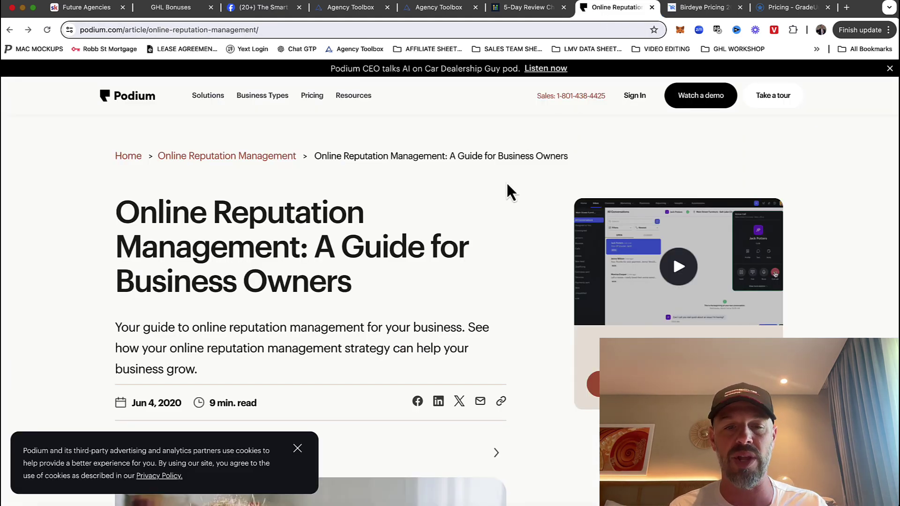
- Review the Birdeye and Grade.us pricing plans, exit the slideshow, and start a new browser tab
{"action": "left_click", "coordinate": [692, 14]}
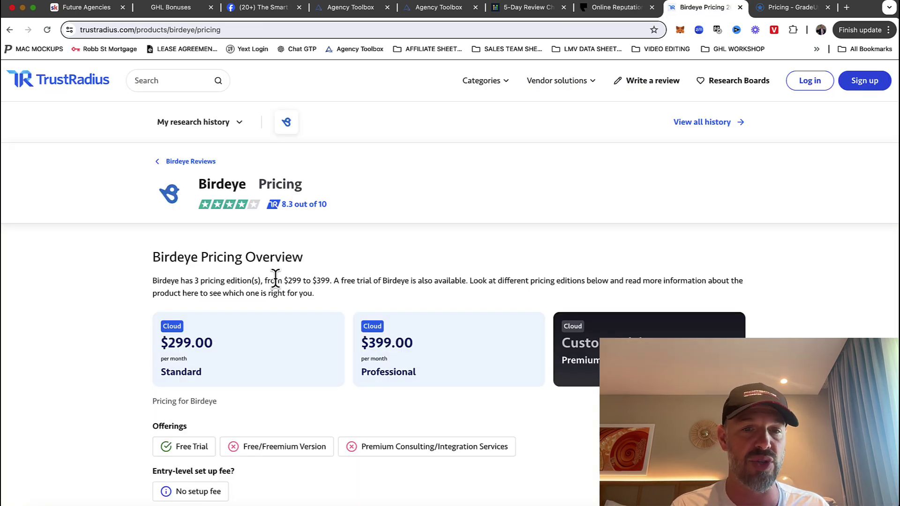
{"action": "left_click", "coordinate": [786, 11]}
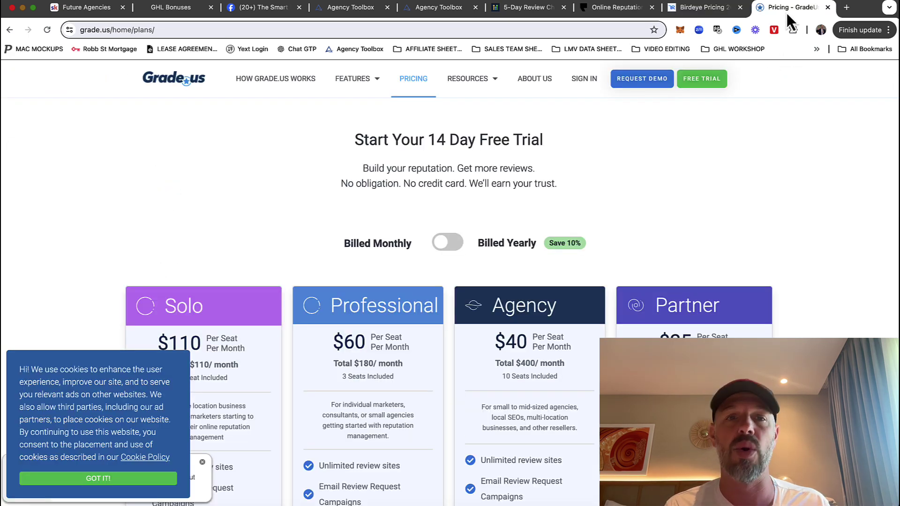
{"action": "scroll", "coordinate": [843, 187], "scroll_direction": "down", "scroll_amount": 3}
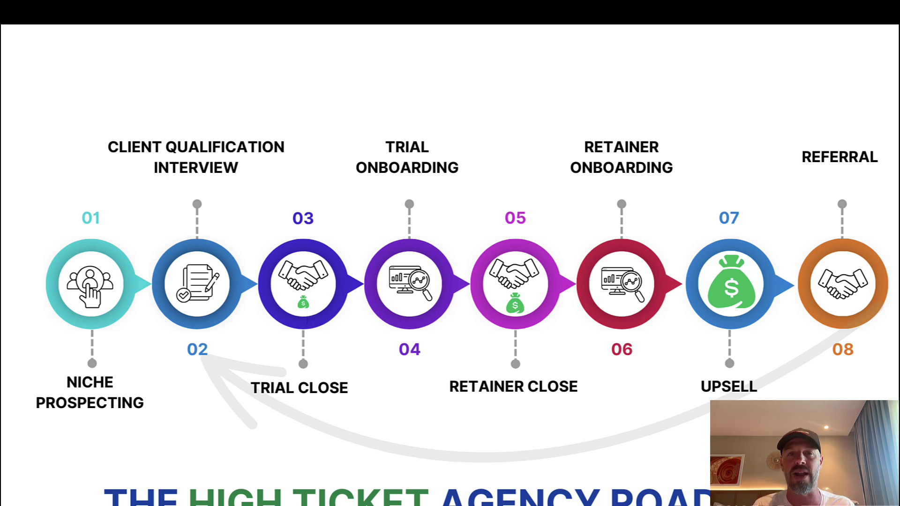
{"action": "key", "text": "Escape"}
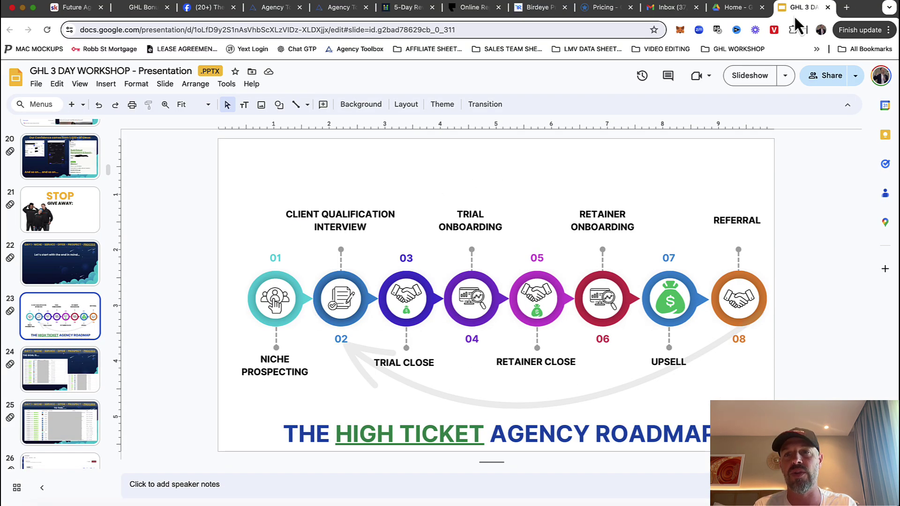
{"action": "left_click", "coordinate": [846, 7]}
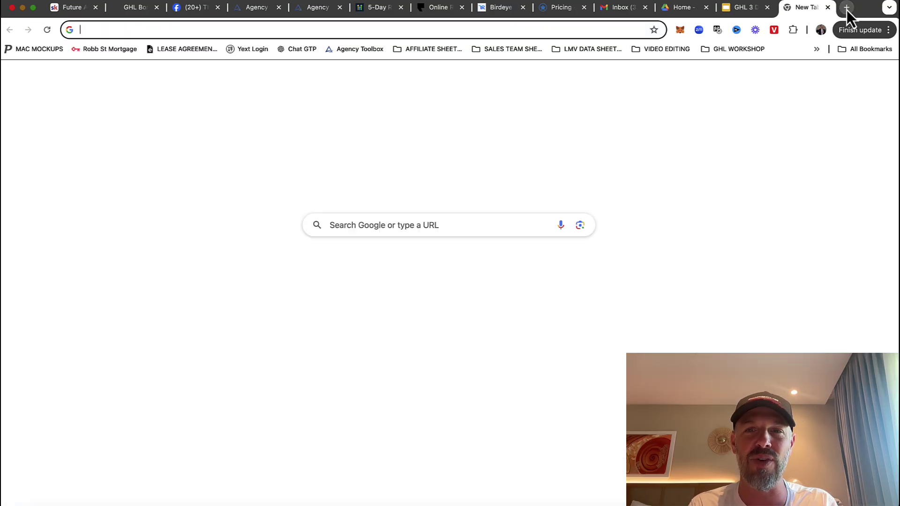
{"action": "left_click", "coordinate": [475, 27]}
- Load youtube.com and play 'Landing an SMMA Client In 5 Days {July Bootcamp}' from the 5 DAY Bootcamp playlist
{"action": "type", "text": "yo"}
{"action": "key", "text": "Return"}
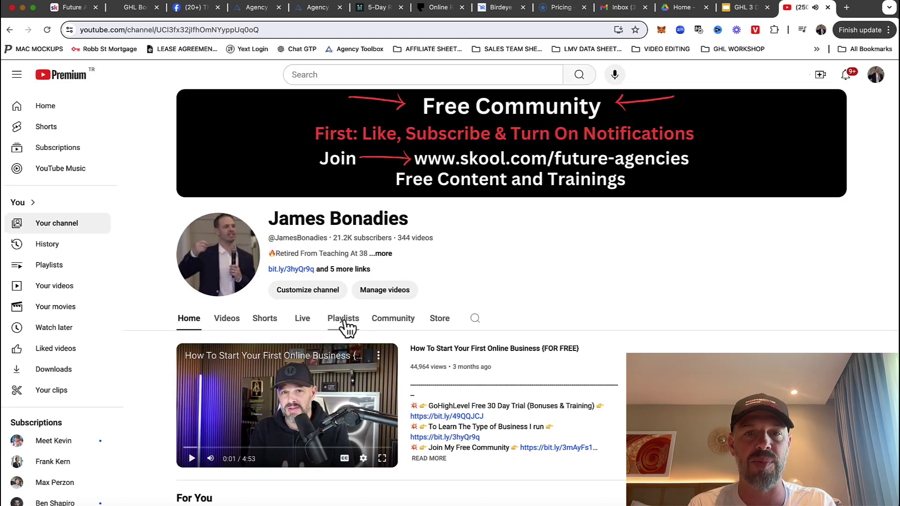
{"action": "left_click", "coordinate": [344, 322]}
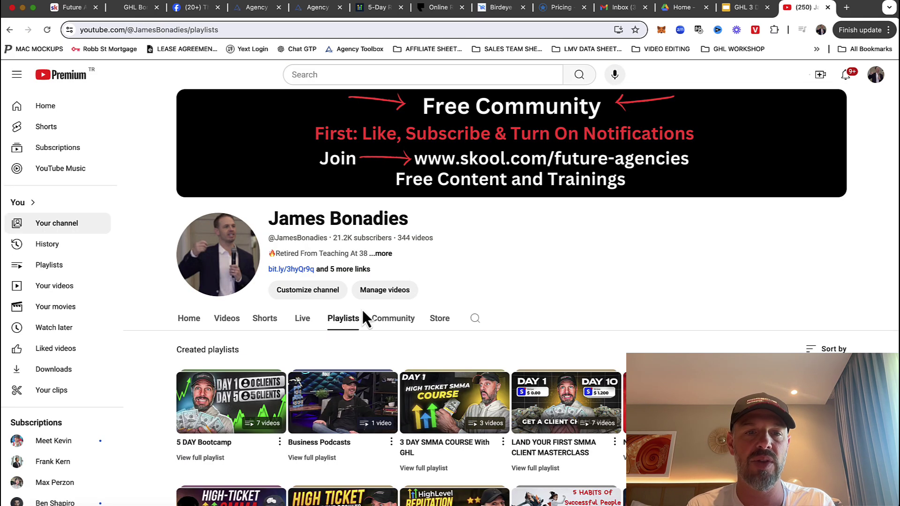
{"action": "scroll", "coordinate": [583, 255], "scroll_direction": "down", "scroll_amount": 3}
{"action": "left_click", "coordinate": [255, 256]}
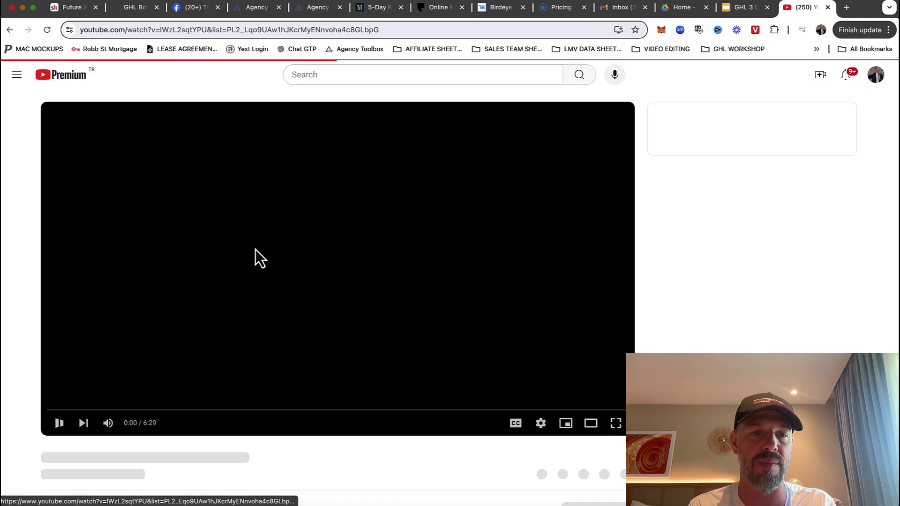
{"action": "left_click", "coordinate": [86, 424]}
{"action": "scroll", "coordinate": [184, 389], "scroll_direction": "down", "scroll_amount": 8}
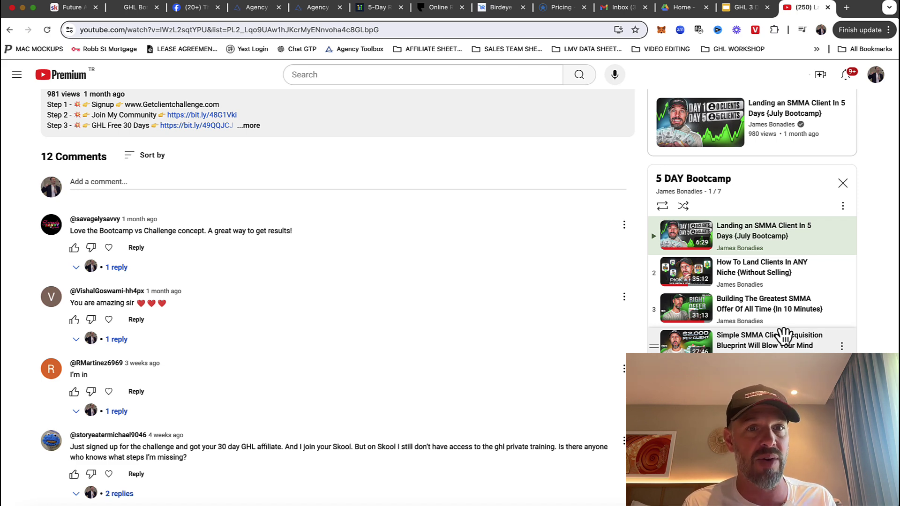
- Show the Agency Toolbox dashboard via the GHL Bonuses tab, then move to the Future Agencies Skool tab
{"action": "left_click", "coordinate": [128, 12]}
{"action": "left_click", "coordinate": [250, 10]}
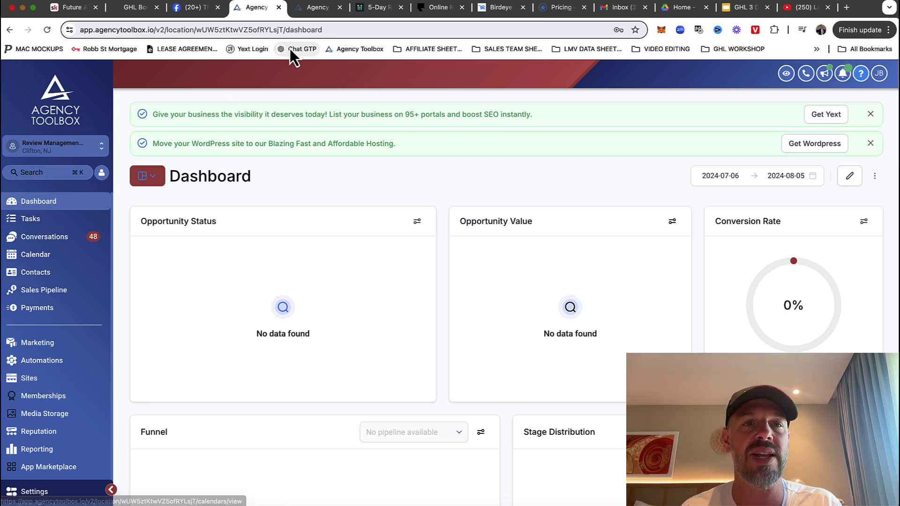
{"action": "left_click", "coordinate": [83, 8]}
- Open the GHL Mastery course from the Classroom and the Rep Management Setup lesson's CHECKLIST resource
{"action": "left_click", "coordinate": [278, 77]}
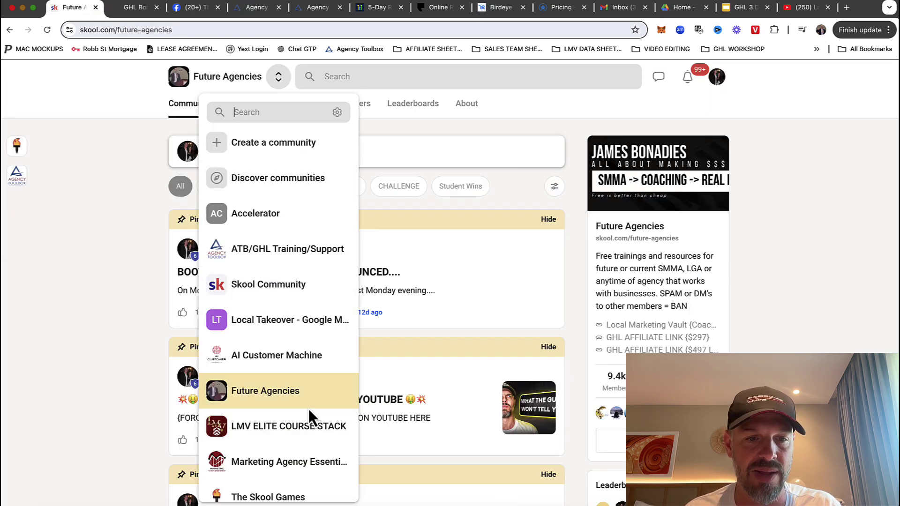
{"action": "scroll", "coordinate": [309, 408], "scroll_direction": "down", "scroll_amount": 3}
{"action": "scroll", "coordinate": [307, 407], "scroll_direction": "up", "scroll_amount": 3}
{"action": "left_click", "coordinate": [337, 122]}
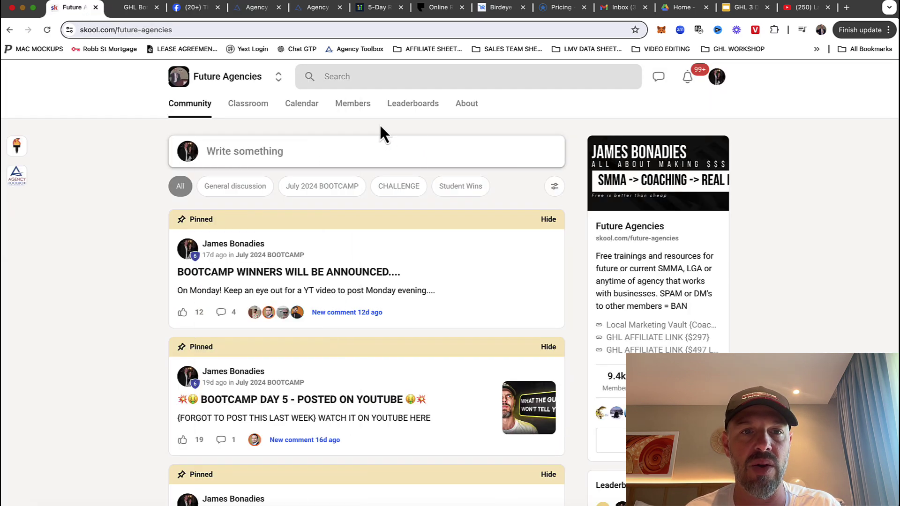
{"action": "left_click", "coordinate": [255, 104]}
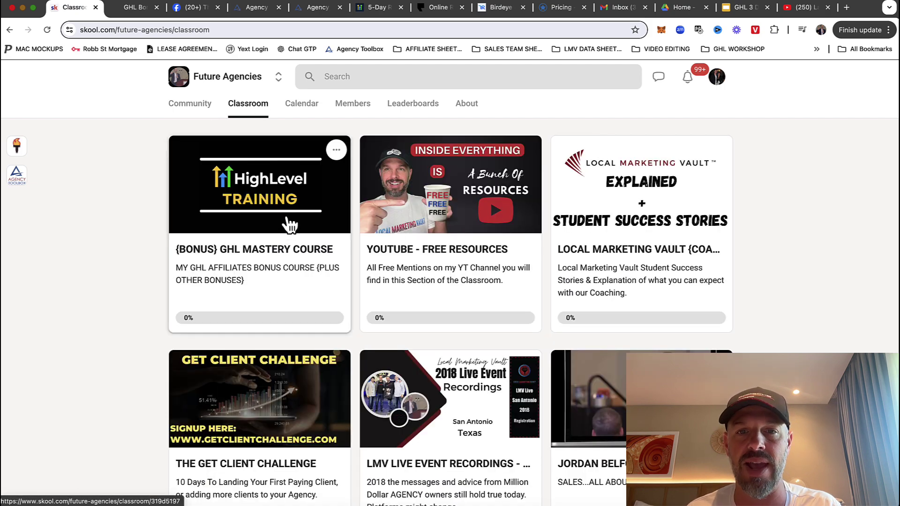
{"action": "left_click", "coordinate": [289, 225]}
{"action": "scroll", "coordinate": [305, 342], "scroll_direction": "down", "scroll_amount": 7}
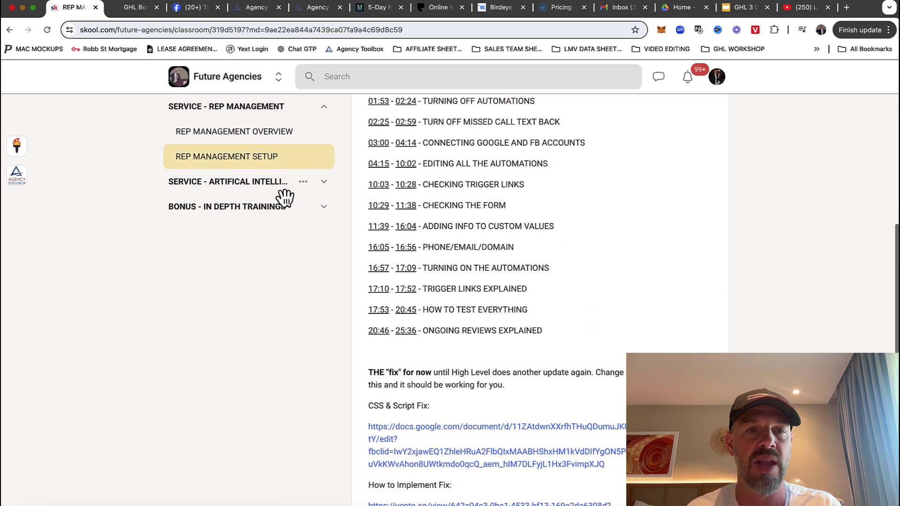
{"action": "scroll", "coordinate": [635, 286], "scroll_direction": "up", "scroll_amount": 6}
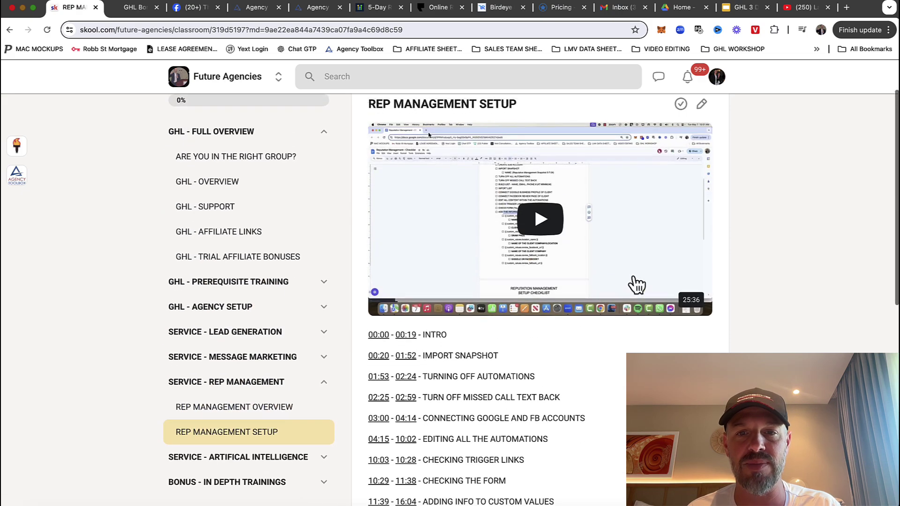
{"action": "scroll", "coordinate": [637, 284], "scroll_direction": "down", "scroll_amount": 1}
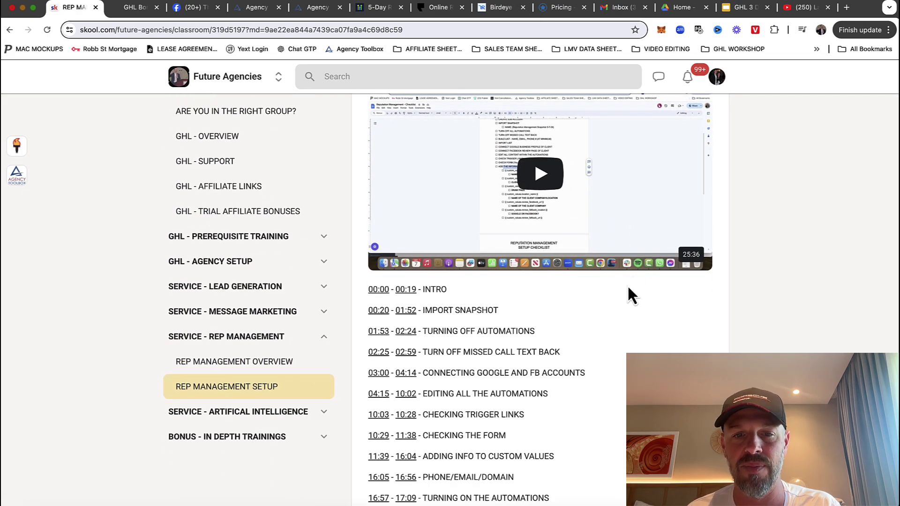
{"action": "scroll", "coordinate": [627, 285], "scroll_direction": "down", "scroll_amount": 8}
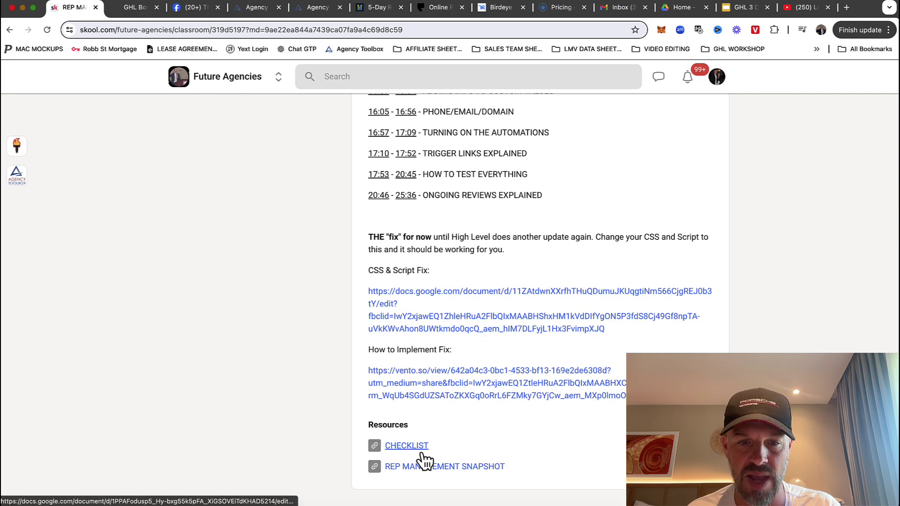
{"action": "left_click", "coordinate": [412, 445]}
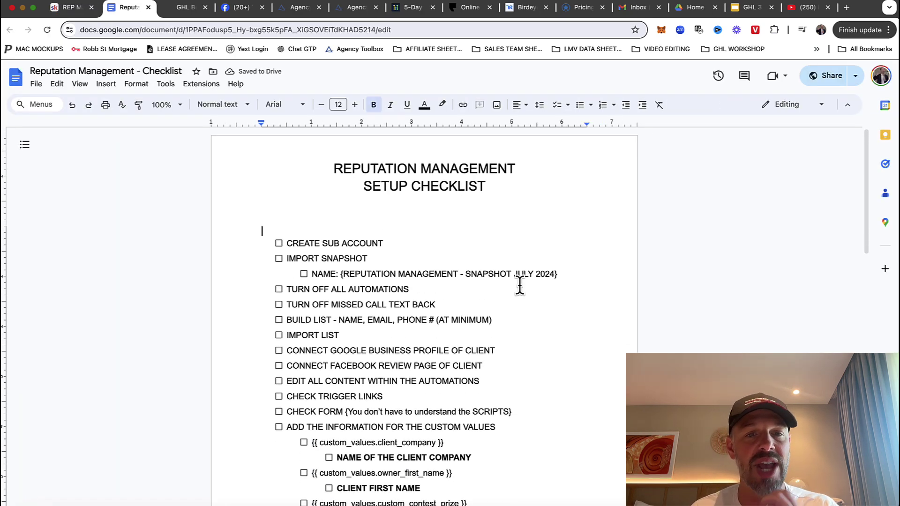
- Scroll the checklist to the custom values, pointing out MISSED CALL TEXT BACK, then go back to the Skool lesson
{"action": "scroll", "coordinate": [519, 285], "scroll_direction": "down", "scroll_amount": 1}
{"action": "scroll", "coordinate": [519, 284], "scroll_direction": "down", "scroll_amount": 1}
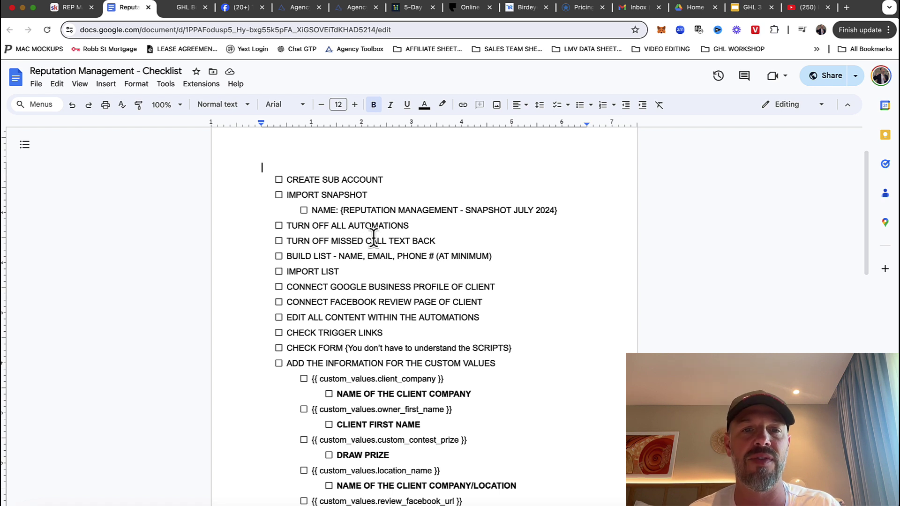
{"action": "left_click_drag", "start_coordinate": [436, 241], "coordinate": [329, 240]}
{"action": "left_click", "coordinate": [307, 240]}
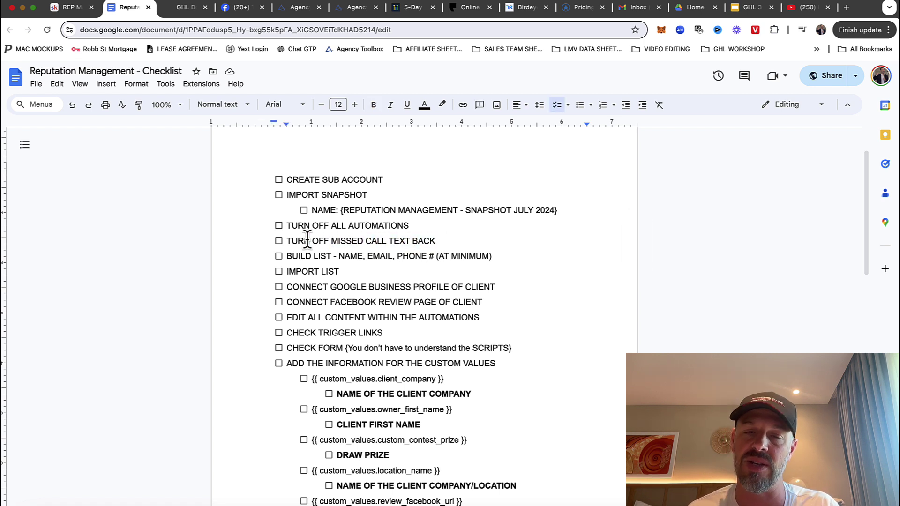
{"action": "scroll", "coordinate": [391, 259], "scroll_direction": "down", "scroll_amount": 5}
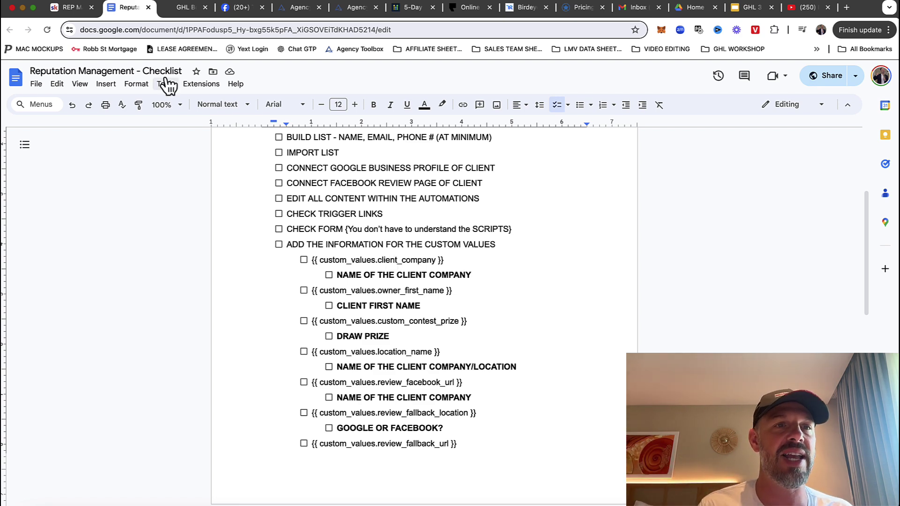
{"action": "left_click", "coordinate": [78, 9]}
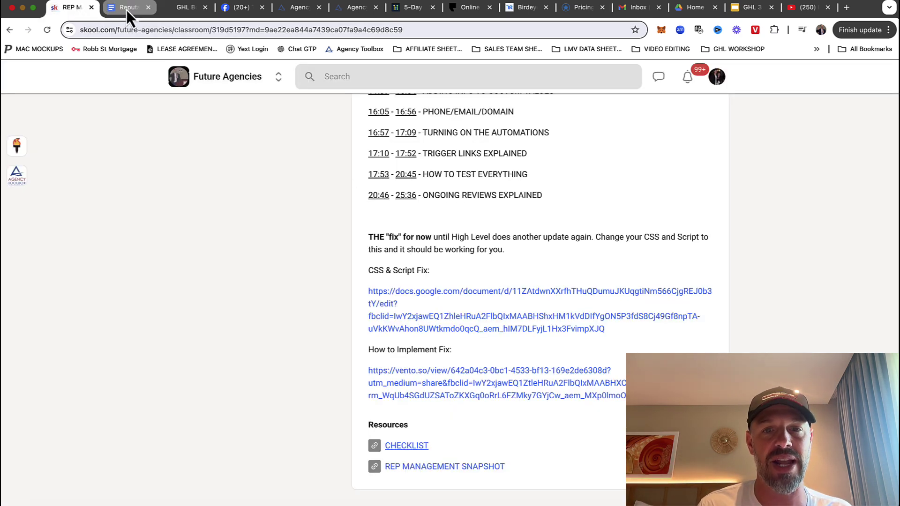
{"action": "scroll", "coordinate": [591, 196], "scroll_direction": "up", "scroll_amount": 9}
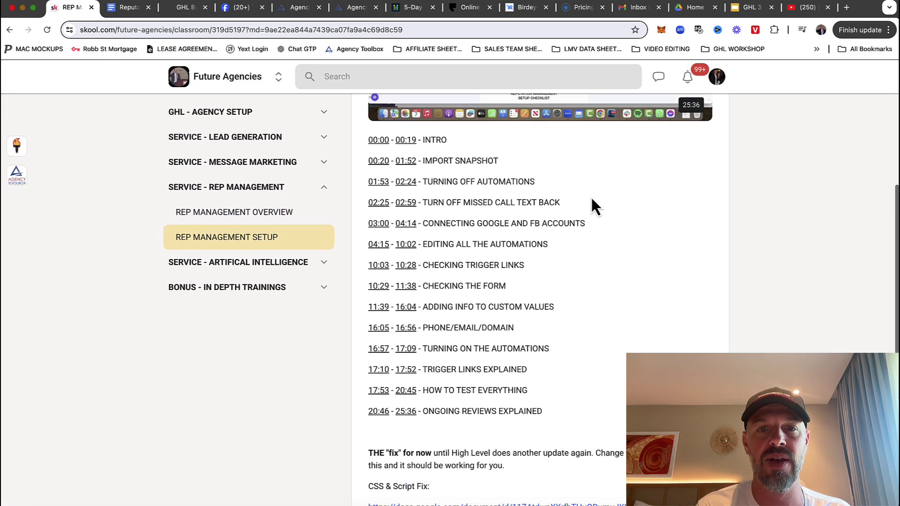
{"action": "scroll", "coordinate": [591, 196], "scroll_direction": "up", "scroll_amount": 1}
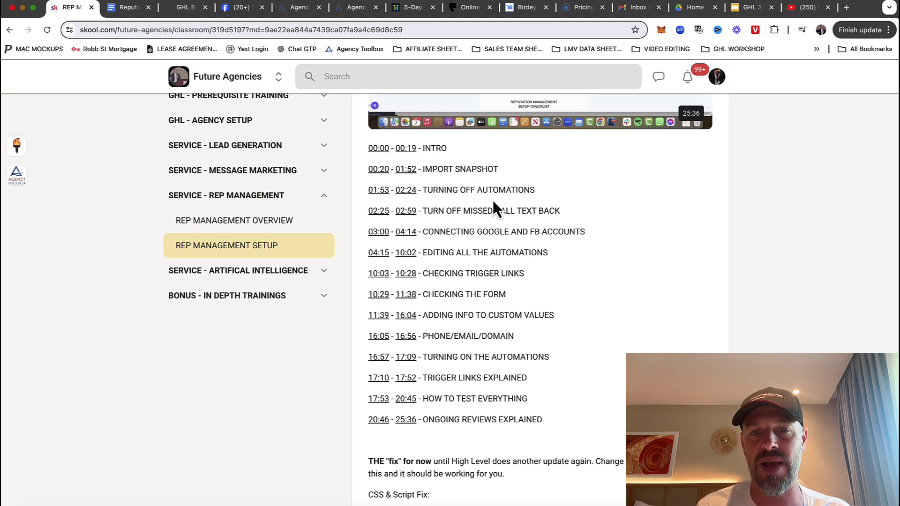
{"action": "left_click_drag", "start_coordinate": [470, 231], "coordinate": [559, 232]}
{"action": "left_click", "coordinate": [451, 253]}
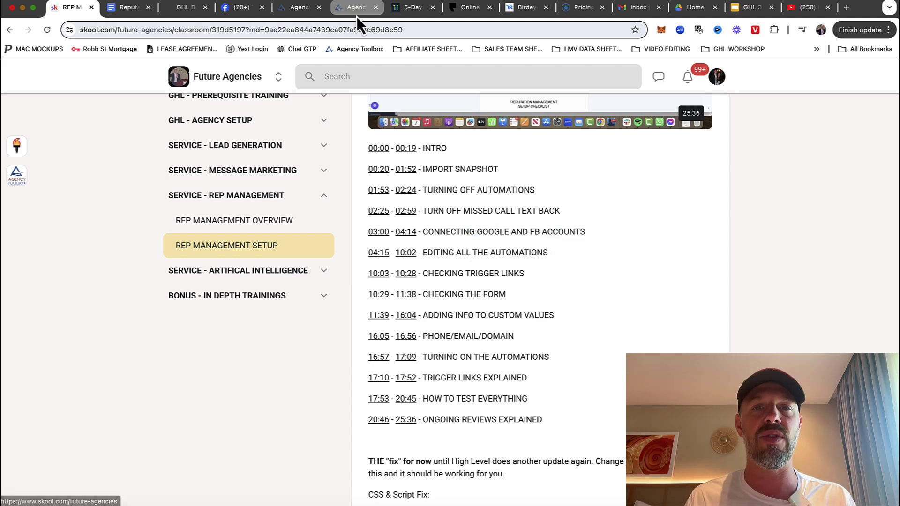
- Open Sites in the Review Management account to show its empty Funnels page
{"action": "left_click", "coordinate": [304, 8]}
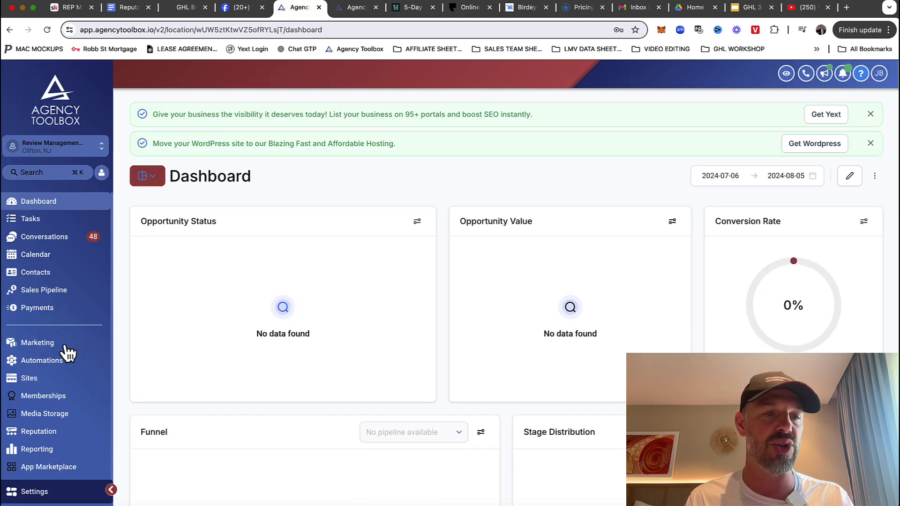
{"action": "left_click", "coordinate": [45, 386]}
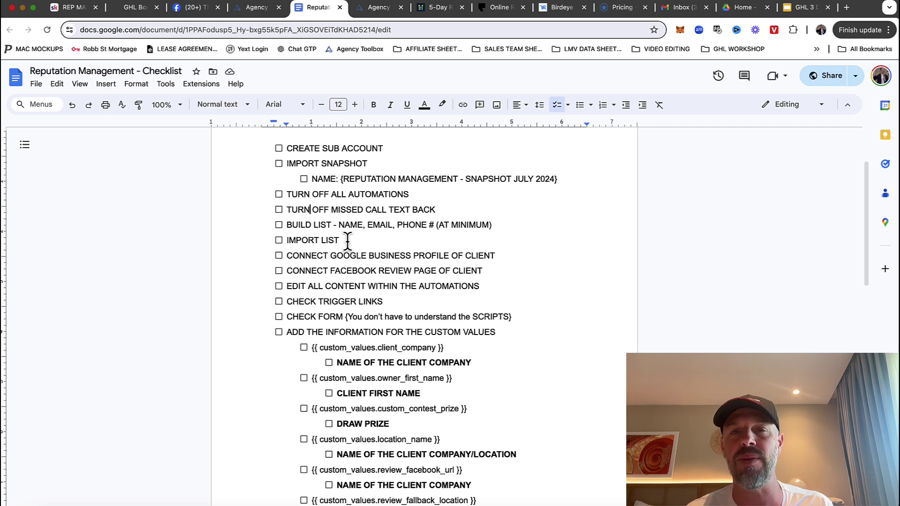
- Open the Reputation Review Form - Stars & Gate Form from Forms and bring up its Integrate options
{"action": "left_click", "coordinate": [250, 9]}
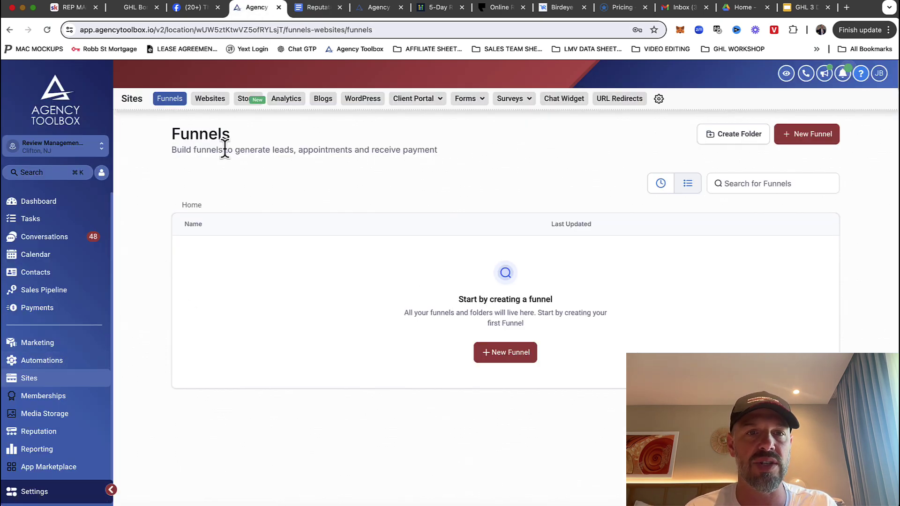
{"action": "left_click", "coordinate": [472, 101]}
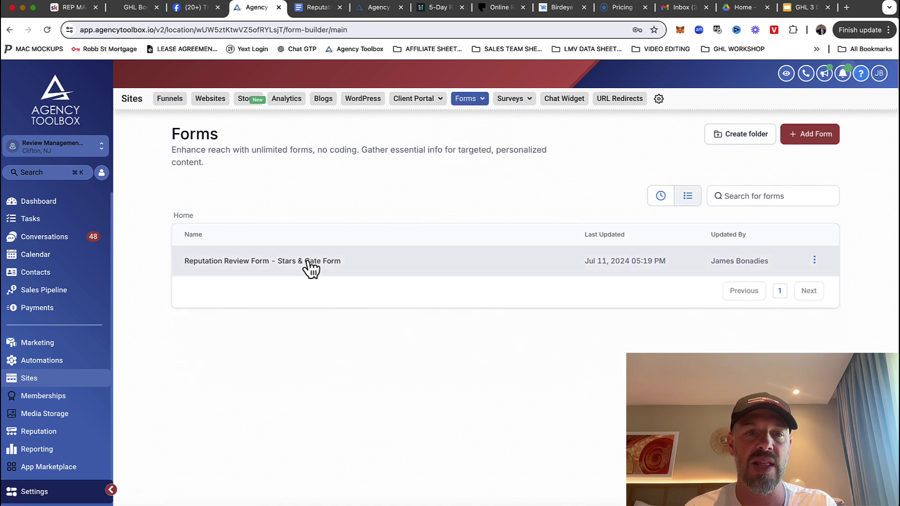
{"action": "left_click", "coordinate": [310, 266]}
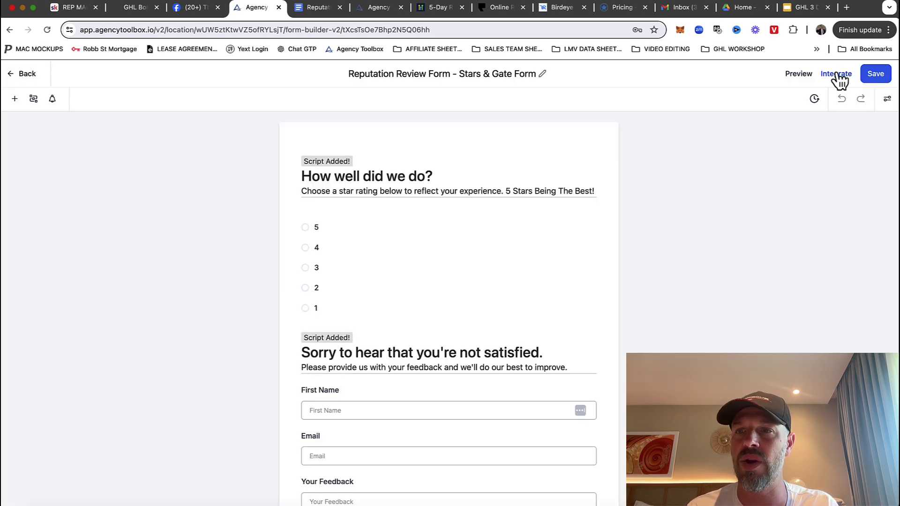
{"action": "left_click", "coordinate": [837, 75]}
- Launch the live form link and submit a low star rating to reach the feedback form
{"action": "left_click", "coordinate": [565, 331]}
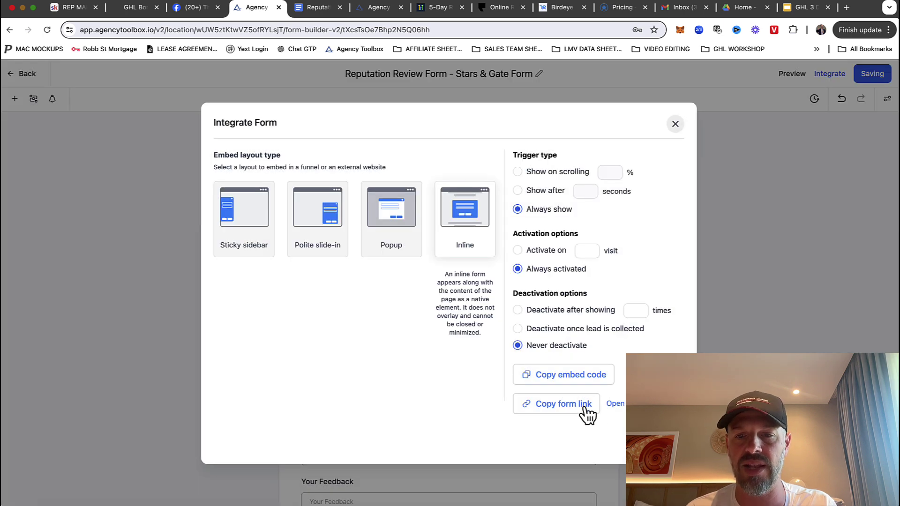
{"action": "left_click", "coordinate": [614, 404]}
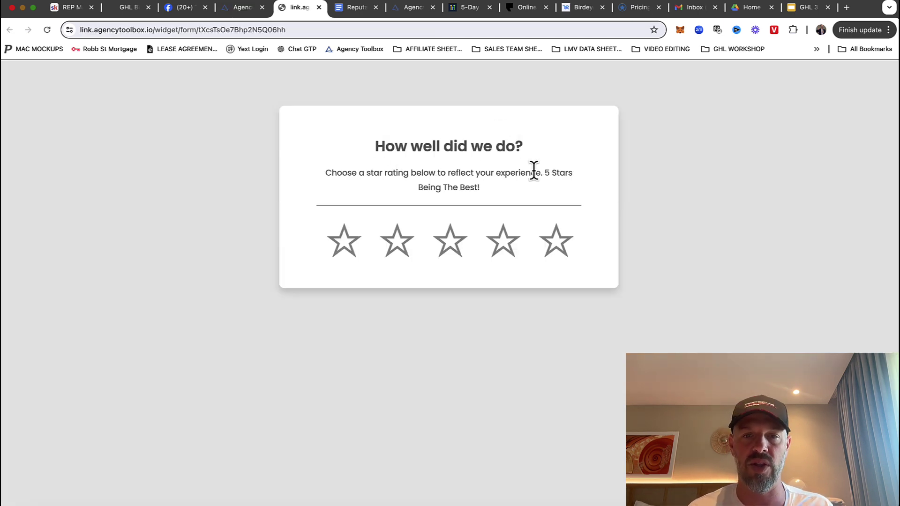
{"action": "left_click", "coordinate": [358, 245]}
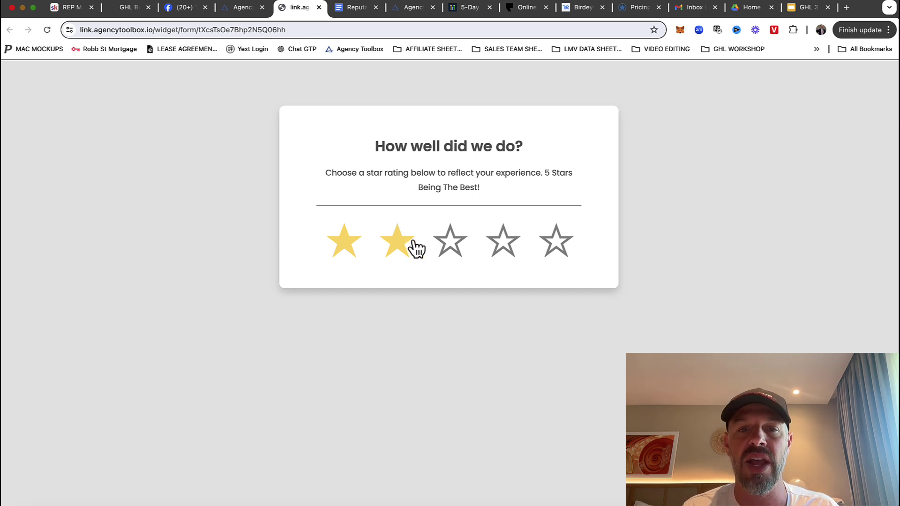
{"action": "left_click", "coordinate": [448, 243]}
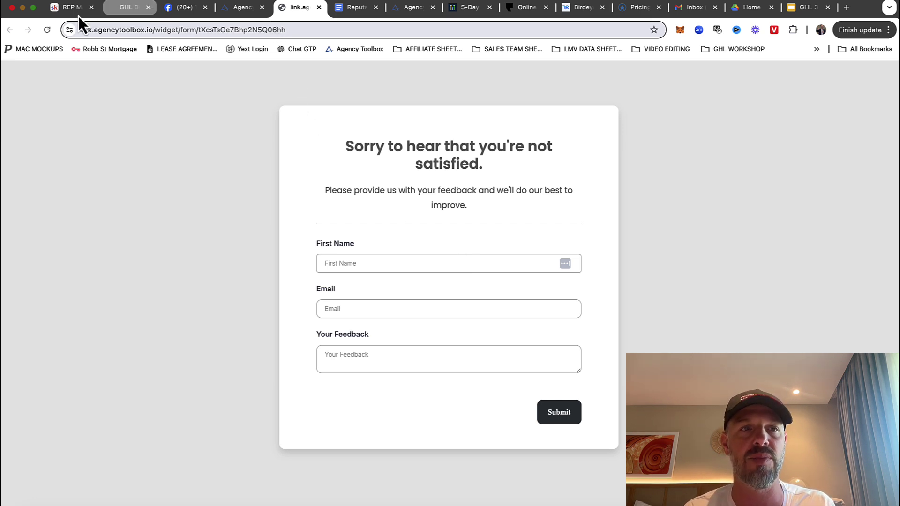
- Reload the form, give five stars and follow the Review us on Google prompt
{"action": "key", "text": "super+r"}
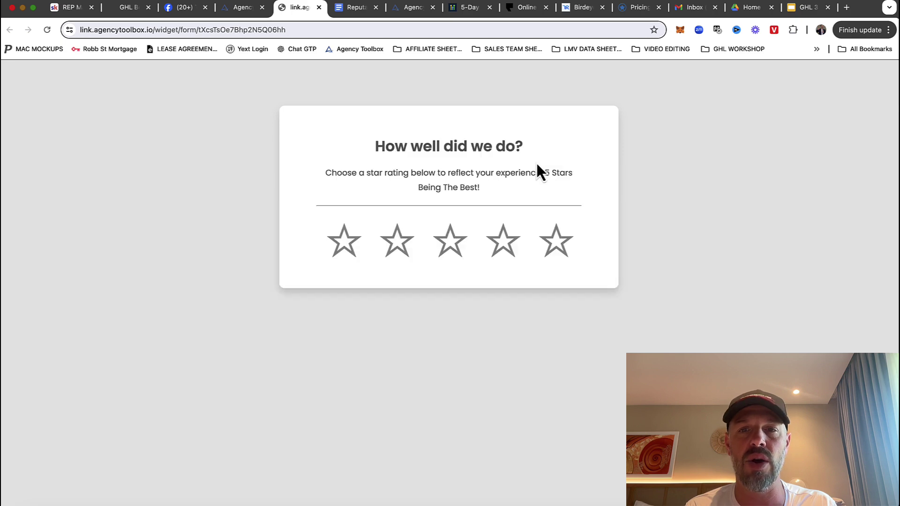
{"action": "left_click", "coordinate": [564, 243]}
{"action": "left_click", "coordinate": [463, 195]}
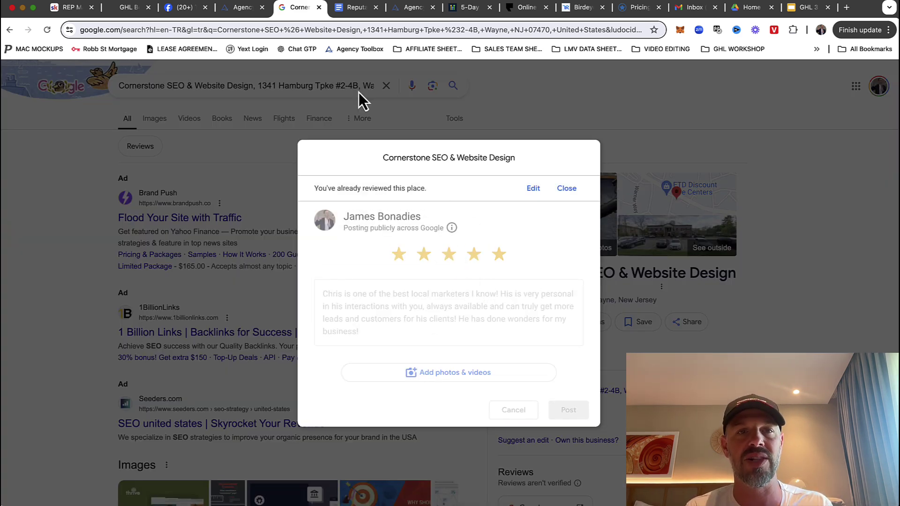
{"action": "left_click", "coordinate": [241, 8]}
- Close the Integrate dialog and open the Customer Draw (Past Customers) workflow under Automations
{"action": "left_click", "coordinate": [156, 165]}
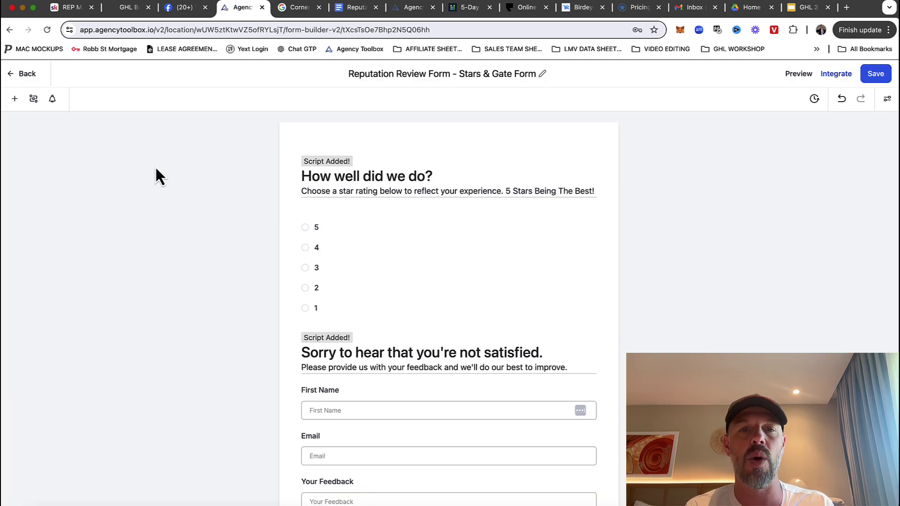
{"action": "left_click", "coordinate": [27, 75]}
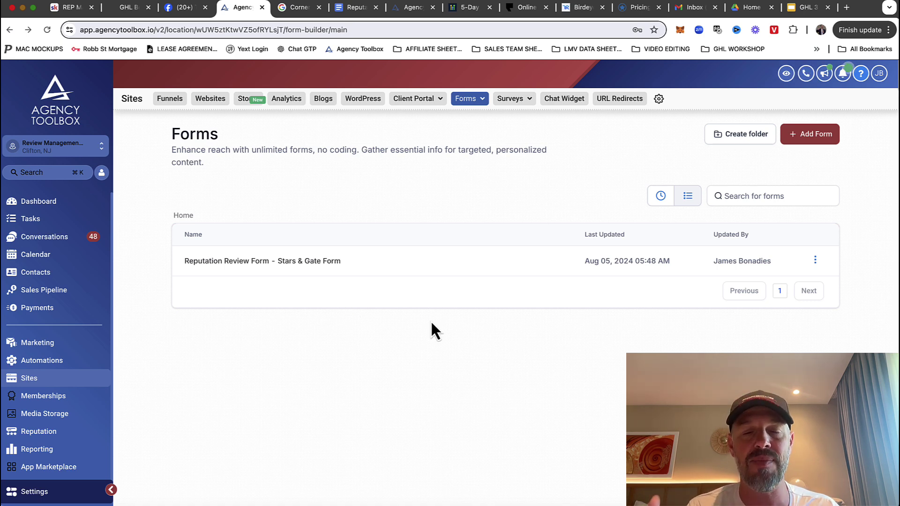
{"action": "left_click", "coordinate": [56, 361]}
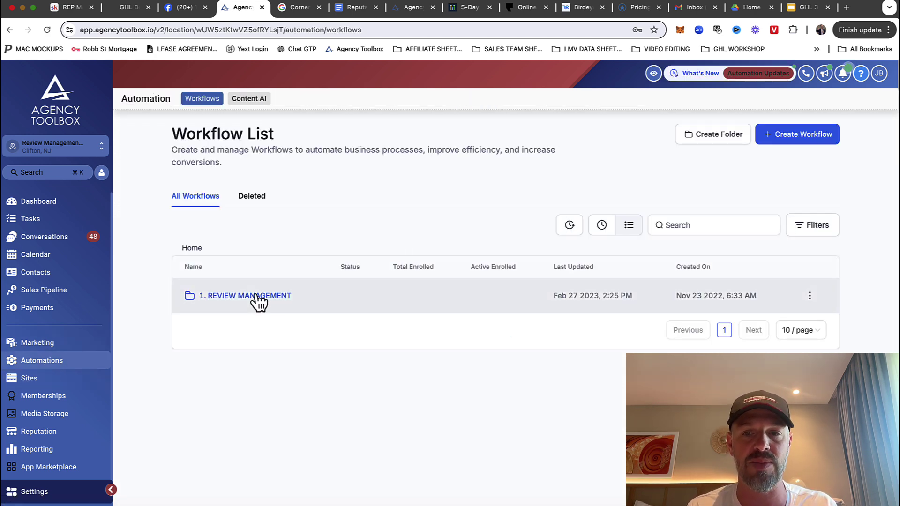
{"action": "left_click", "coordinate": [255, 296]}
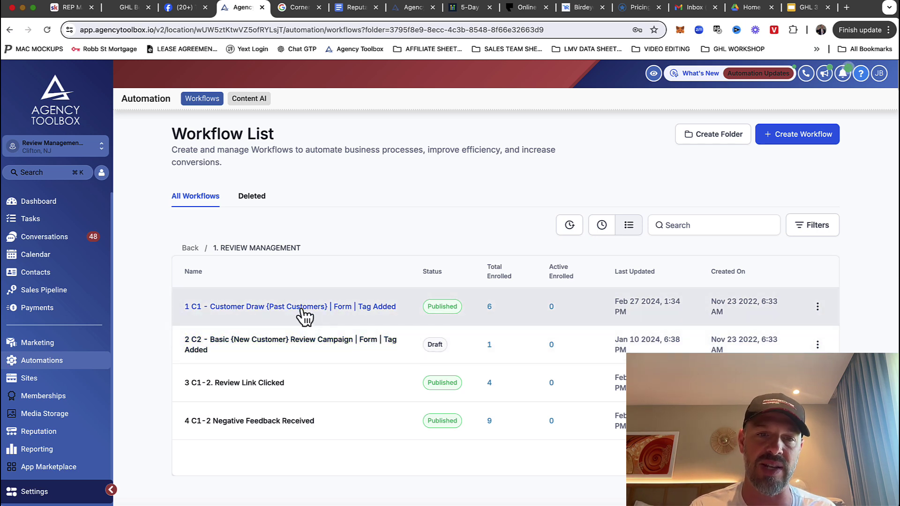
{"action": "left_click", "coordinate": [351, 306]}
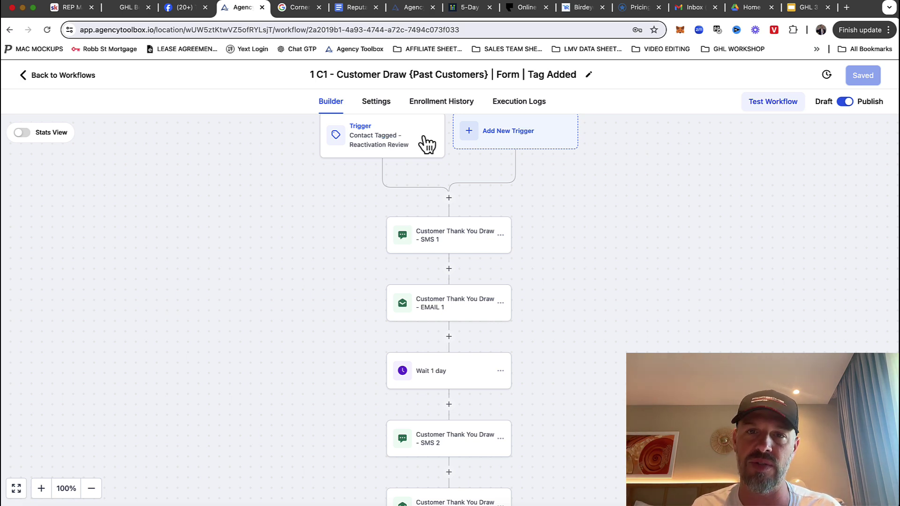
- Open the Customer Thank You Draw SMS 1 step and highlight its trigger_link token
{"action": "left_click", "coordinate": [455, 240]}
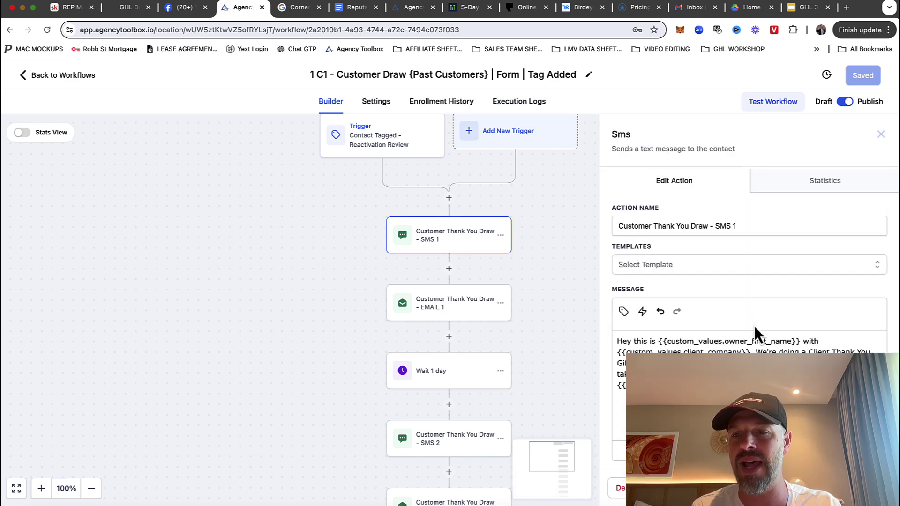
{"action": "scroll", "coordinate": [753, 324], "scroll_direction": "down", "scroll_amount": 2}
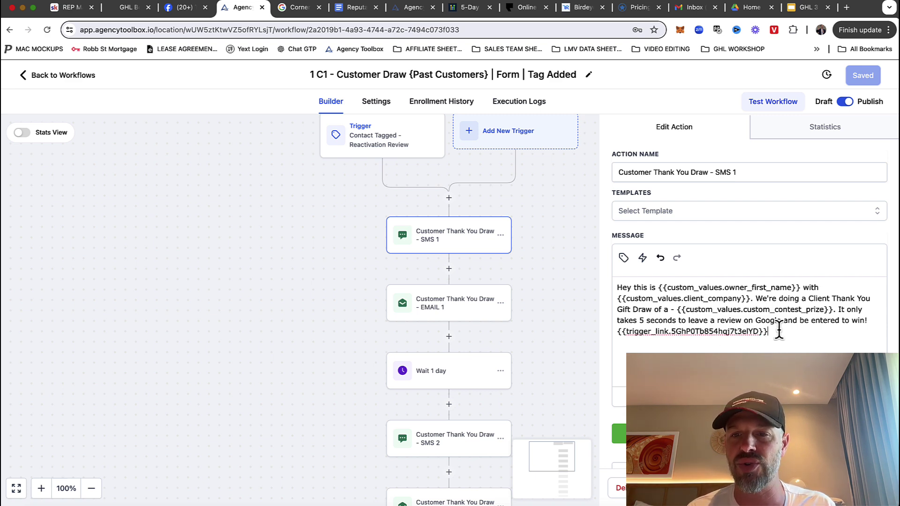
{"action": "left_click_drag", "start_coordinate": [768, 332], "coordinate": [620, 331]}
{"action": "left_click", "coordinate": [666, 315]}
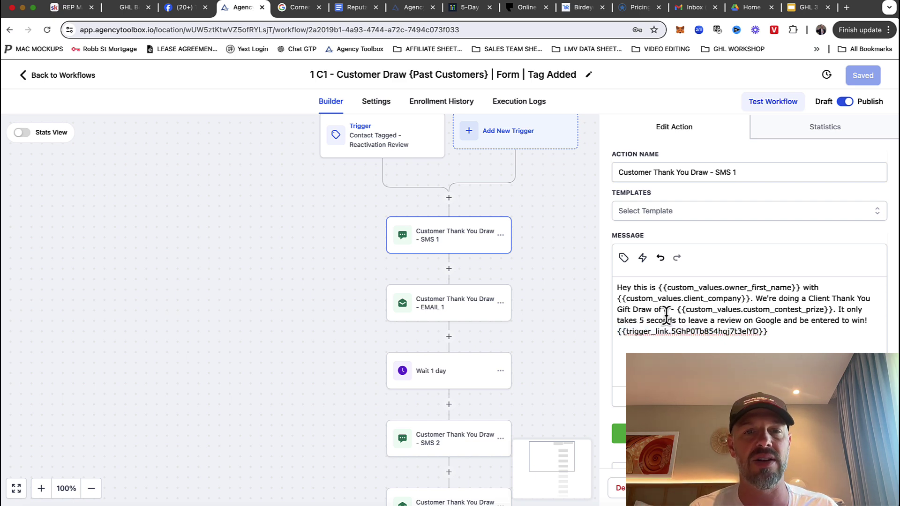
- Read through the EMAIL 1 message and its Google review link, checking the Google tab
{"action": "left_click", "coordinate": [461, 307]}
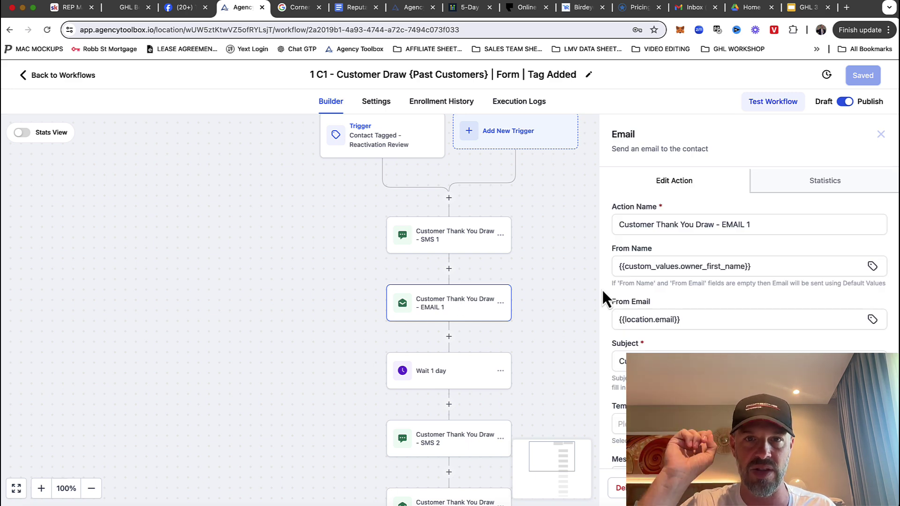
{"action": "scroll", "coordinate": [749, 282], "scroll_direction": "down", "scroll_amount": 5}
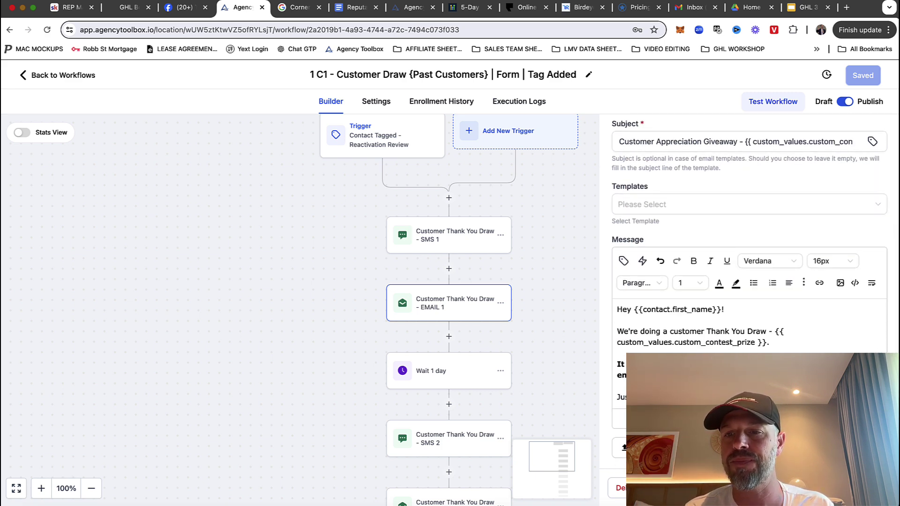
{"action": "scroll", "coordinate": [728, 327], "scroll_direction": "down", "scroll_amount": 3}
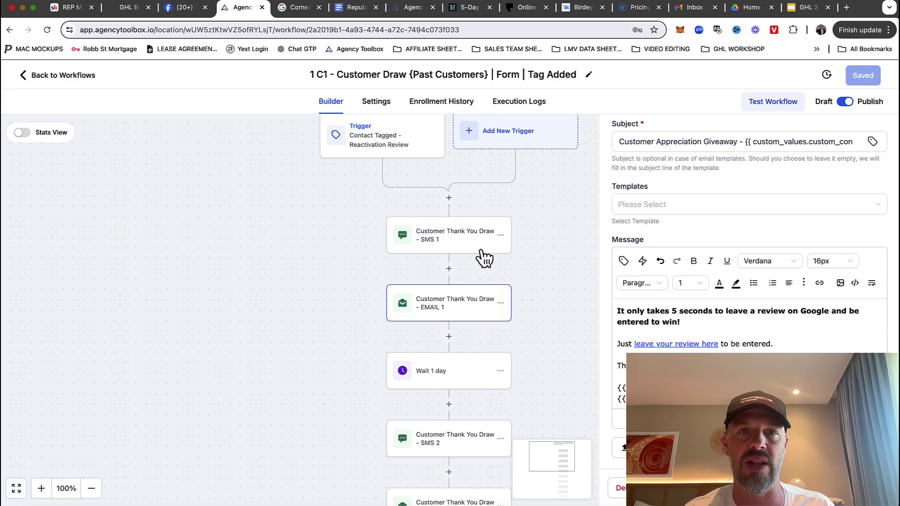
{"action": "left_click", "coordinate": [299, 7]}
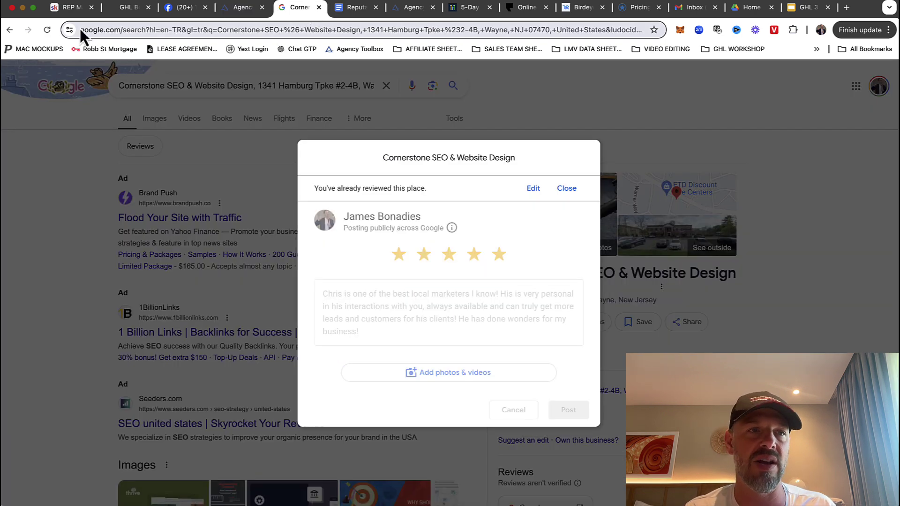
{"action": "left_click", "coordinate": [10, 29]}
{"action": "left_click", "coordinate": [245, 9]}
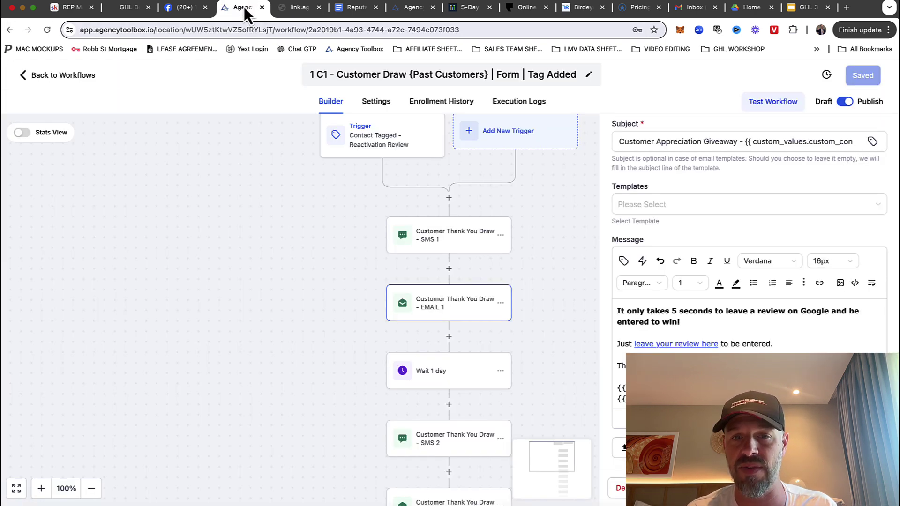
{"action": "scroll", "coordinate": [542, 283], "scroll_direction": "down", "scroll_amount": 4}
{"action": "scroll", "coordinate": [542, 283], "scroll_direction": "up", "scroll_amount": 5}
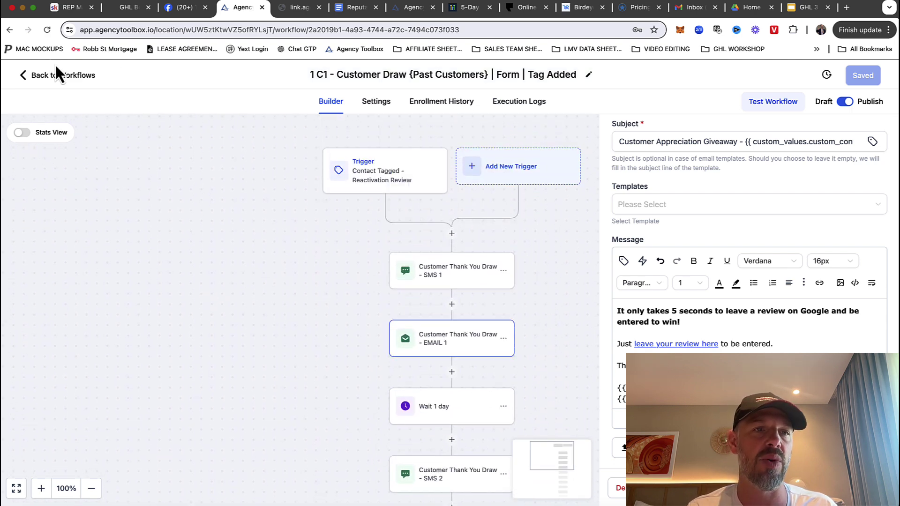
- Open the 3 C1-2. Review Link Clicked workflow from the workflow list, then go back
{"action": "left_click", "coordinate": [69, 76]}
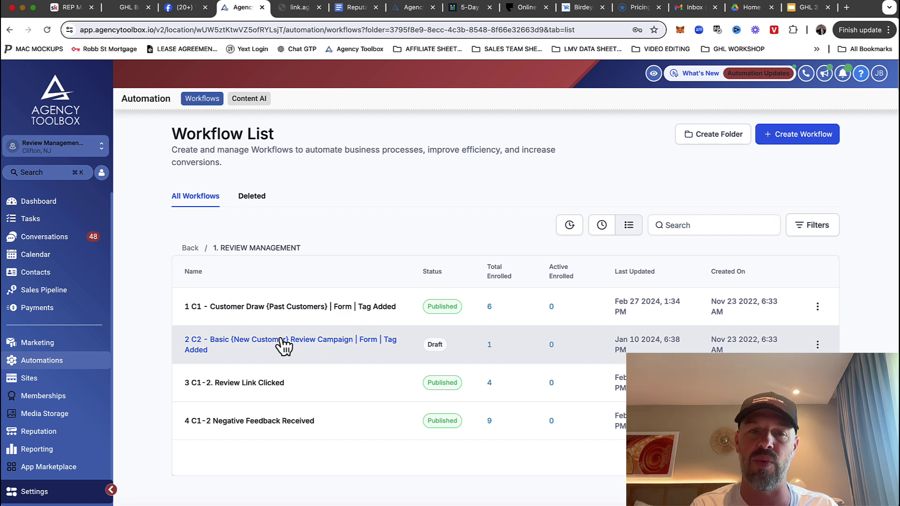
{"action": "left_click", "coordinate": [271, 383]}
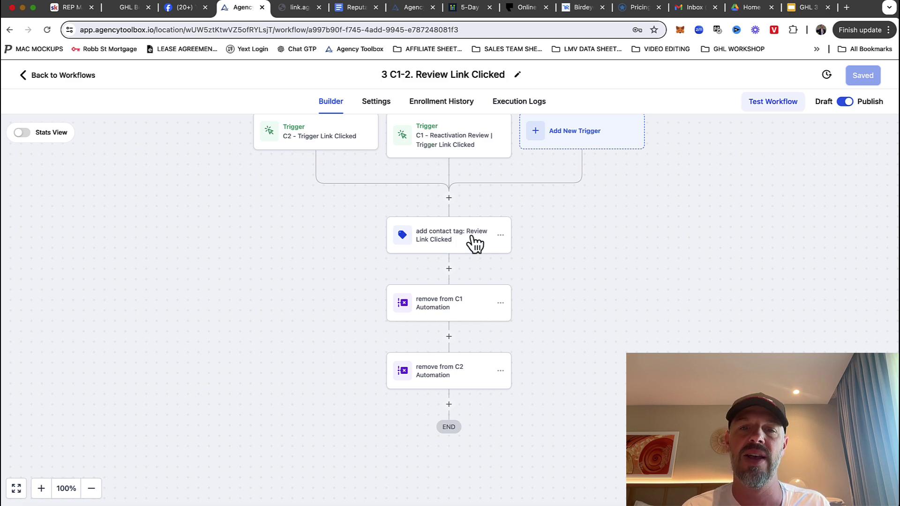
{"action": "left_click", "coordinate": [65, 75]}
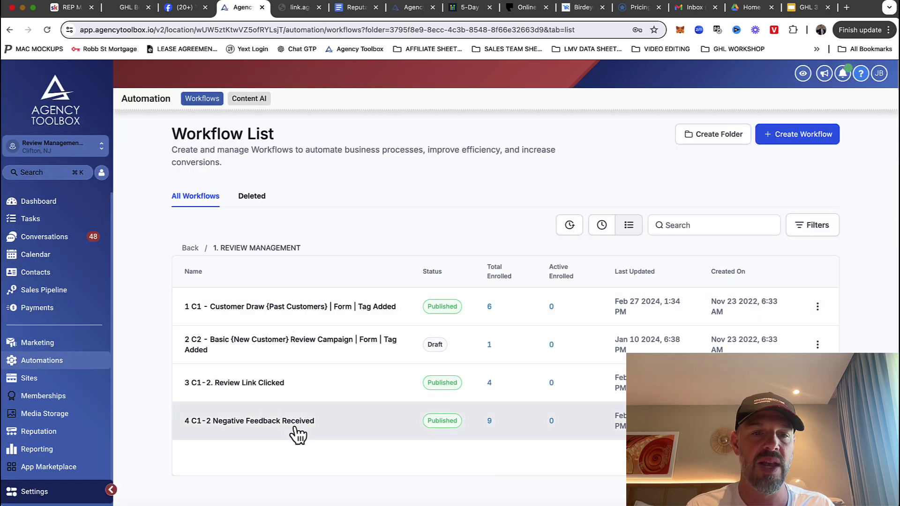
- Open the 4 C1-2 Negative Feedback Received workflow and view its internal client notification step
{"action": "left_click", "coordinate": [291, 428]}
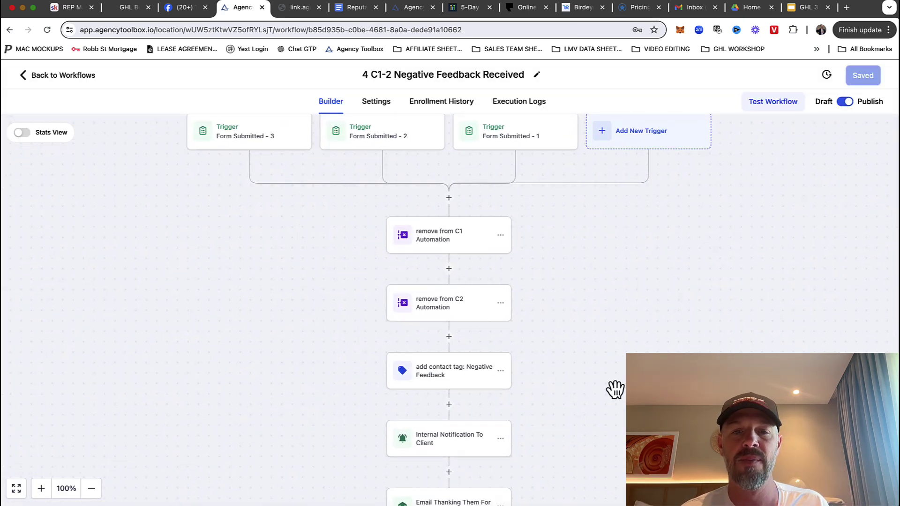
{"action": "scroll", "coordinate": [615, 389], "scroll_direction": "down", "scroll_amount": 3}
{"action": "left_click", "coordinate": [444, 356]}
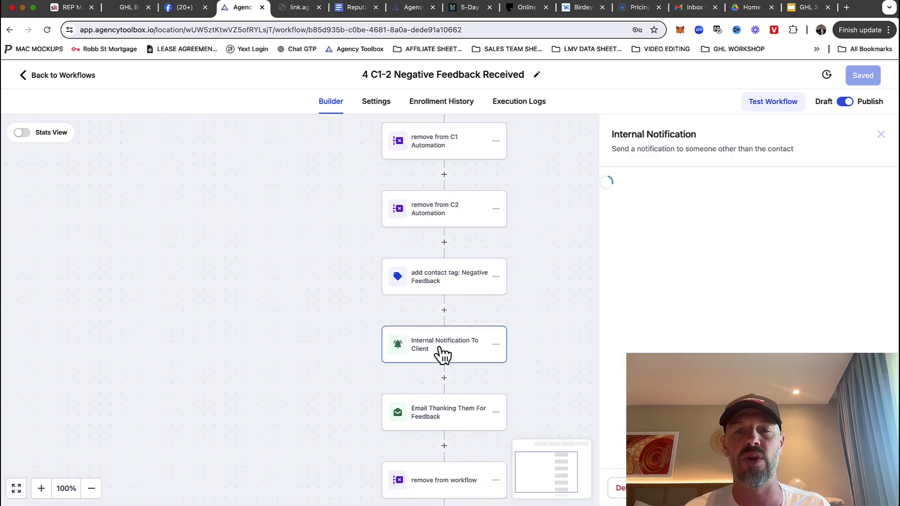
{"action": "scroll", "coordinate": [750, 412], "scroll_direction": "down", "scroll_amount": 5}
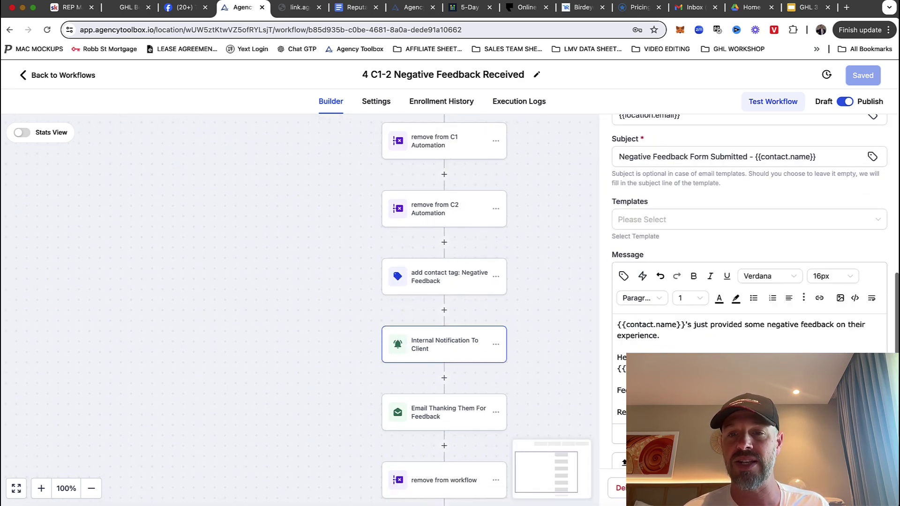
- Read the Email Thanking Them For Feedback message, then return to the workflow list
{"action": "left_click", "coordinate": [445, 421]}
{"action": "scroll", "coordinate": [750, 281], "scroll_direction": "down", "scroll_amount": 5}
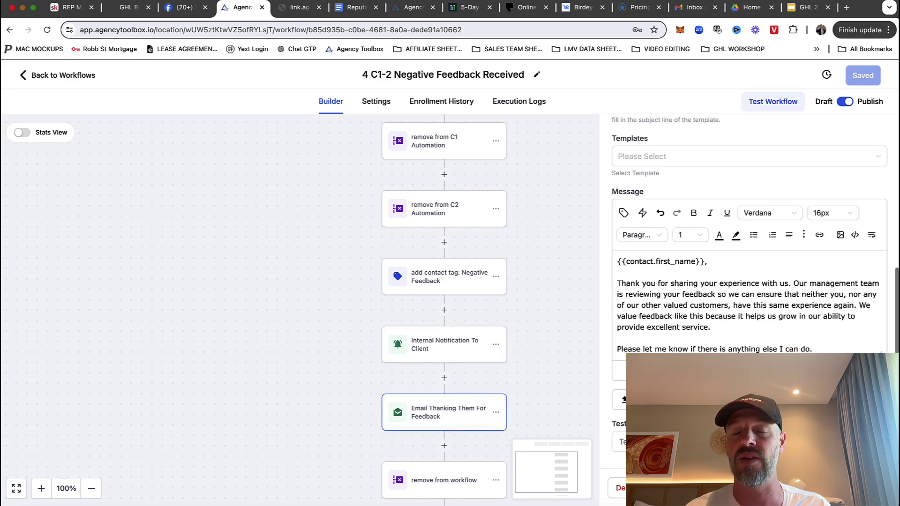
{"action": "scroll", "coordinate": [538, 388], "scroll_direction": "down", "scroll_amount": 2}
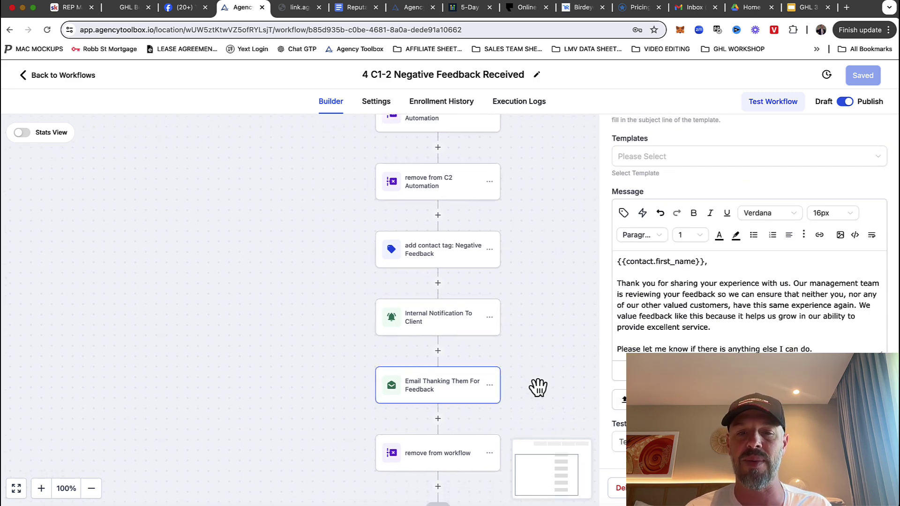
{"action": "scroll", "coordinate": [538, 387], "scroll_direction": "down", "scroll_amount": 3}
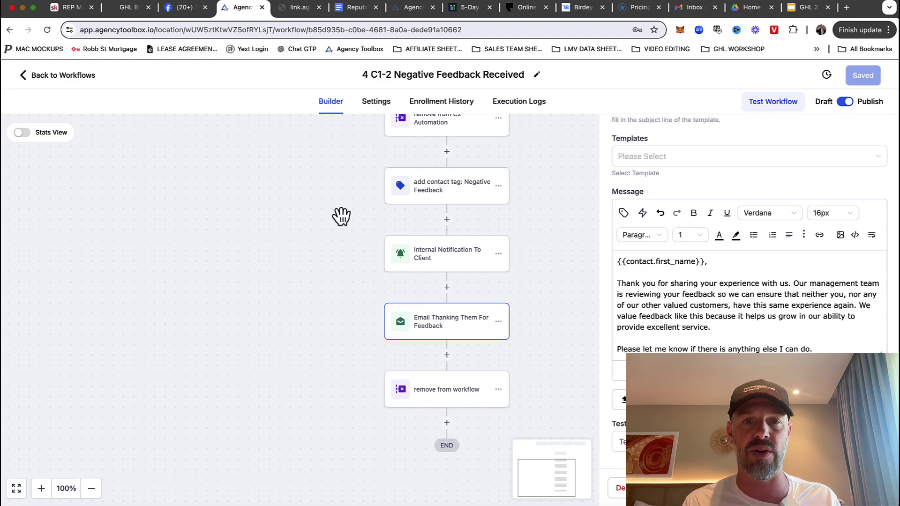
{"action": "scroll", "coordinate": [360, 224], "scroll_direction": "up", "scroll_amount": 5}
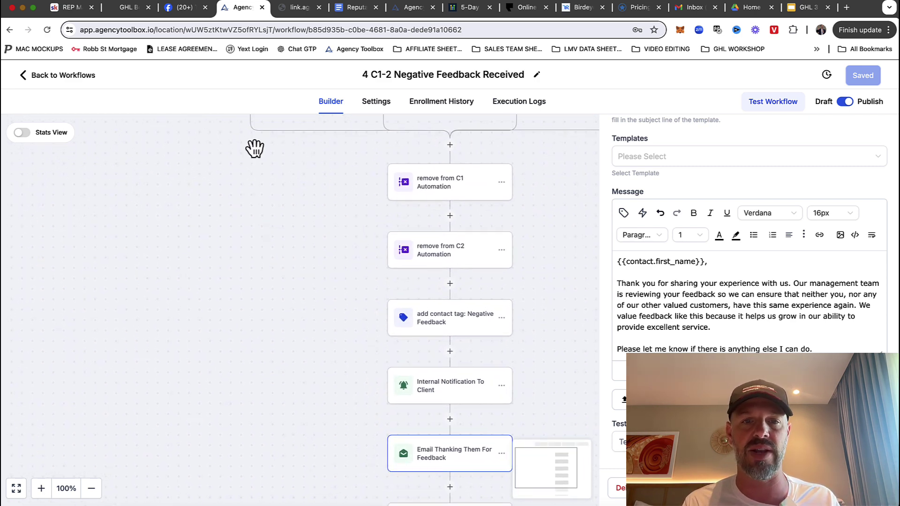
{"action": "left_click", "coordinate": [70, 75]}
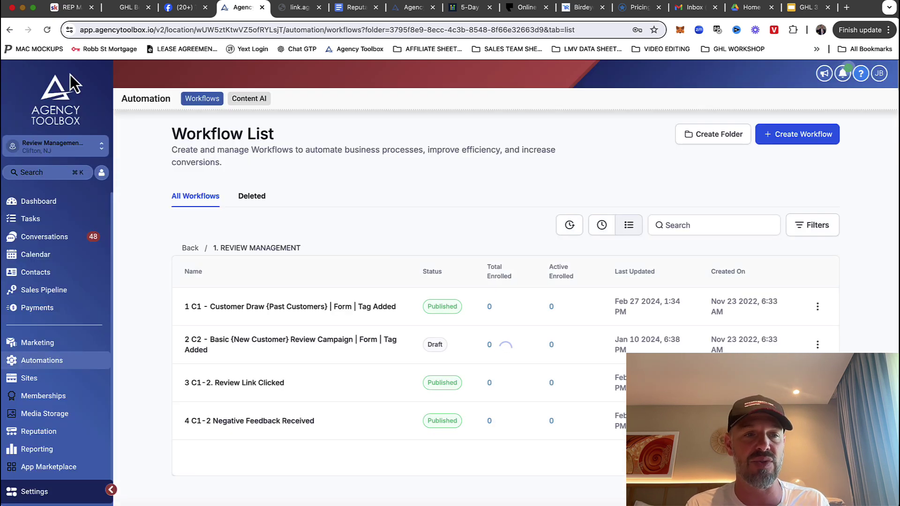
- Open Settings > Custom Values to see keys like client_company, briefly checking the checklist
{"action": "left_click", "coordinate": [37, 495]}
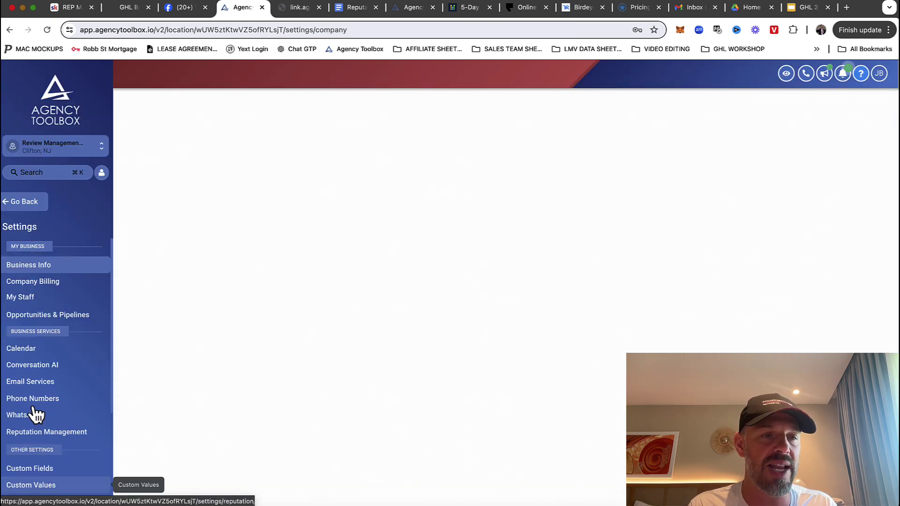
{"action": "scroll", "coordinate": [74, 354], "scroll_direction": "down", "scroll_amount": 3}
{"action": "left_click", "coordinate": [47, 352]}
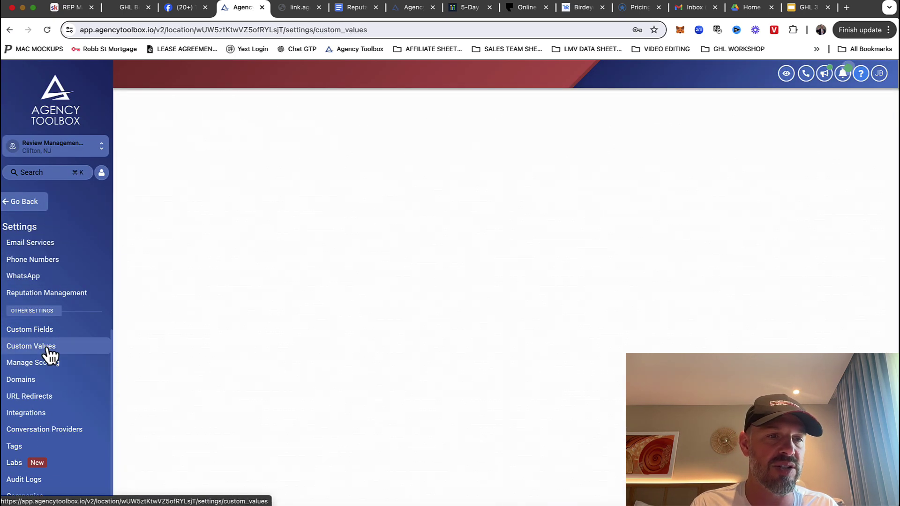
{"action": "left_click", "coordinate": [353, 10]}
{"action": "scroll", "coordinate": [511, 323], "scroll_direction": "down", "scroll_amount": 4}
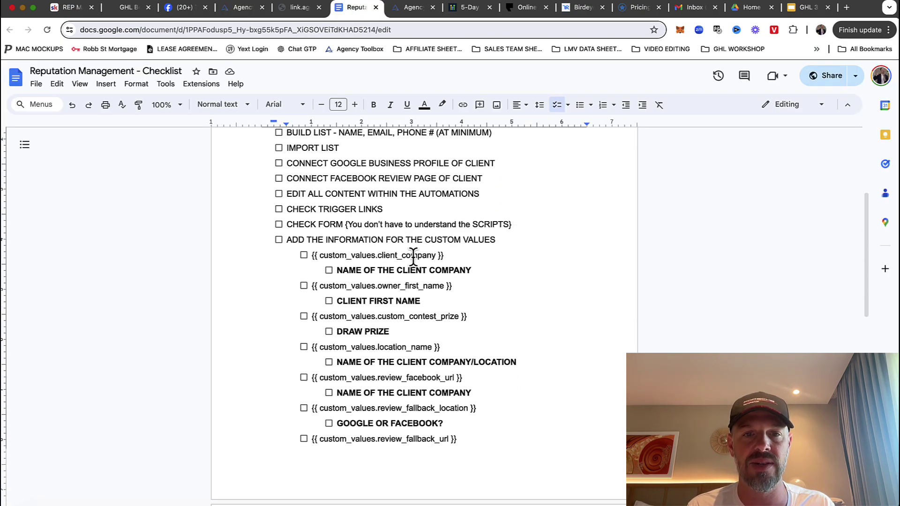
{"action": "left_click", "coordinate": [242, 7]}
{"action": "scroll", "coordinate": [609, 223], "scroll_direction": "down", "scroll_amount": 5}
{"action": "scroll", "coordinate": [609, 224], "scroll_direction": "up", "scroll_amount": 2}
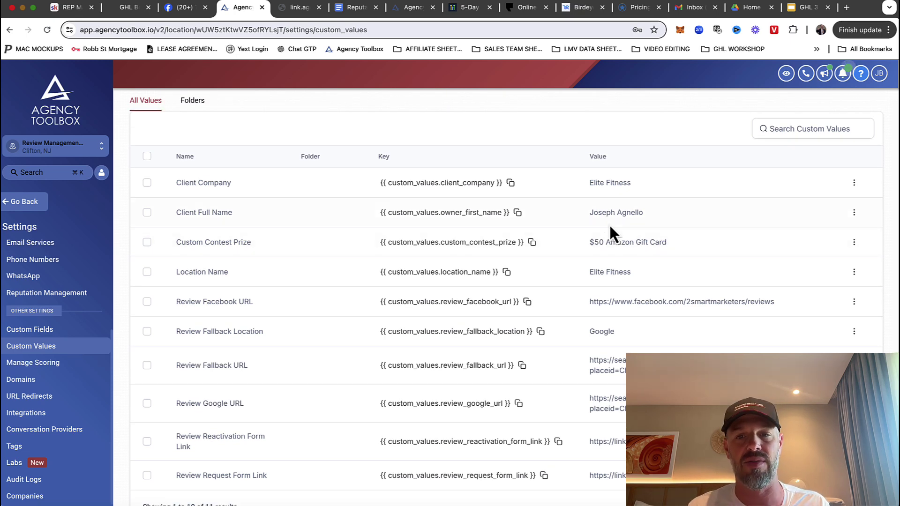
- Scroll through the Reputation Management - Checklist doc, then switch to the REP MANAGEMENT SETUP lesson
{"action": "left_click", "coordinate": [355, 8]}
{"action": "scroll", "coordinate": [439, 282], "scroll_direction": "down", "scroll_amount": 4}
{"action": "scroll", "coordinate": [439, 281], "scroll_direction": "down", "scroll_amount": 7}
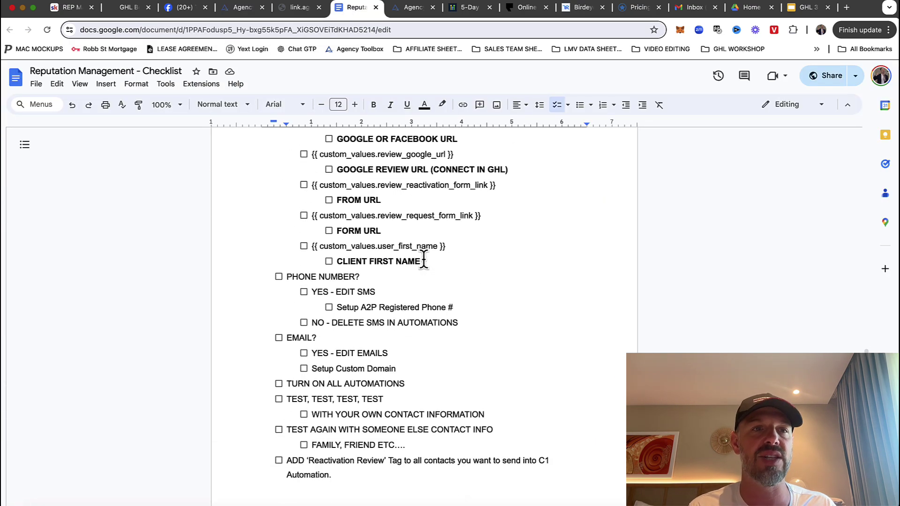
{"action": "left_click", "coordinate": [75, 8]}
{"action": "scroll", "coordinate": [438, 257], "scroll_direction": "up", "scroll_amount": 5}
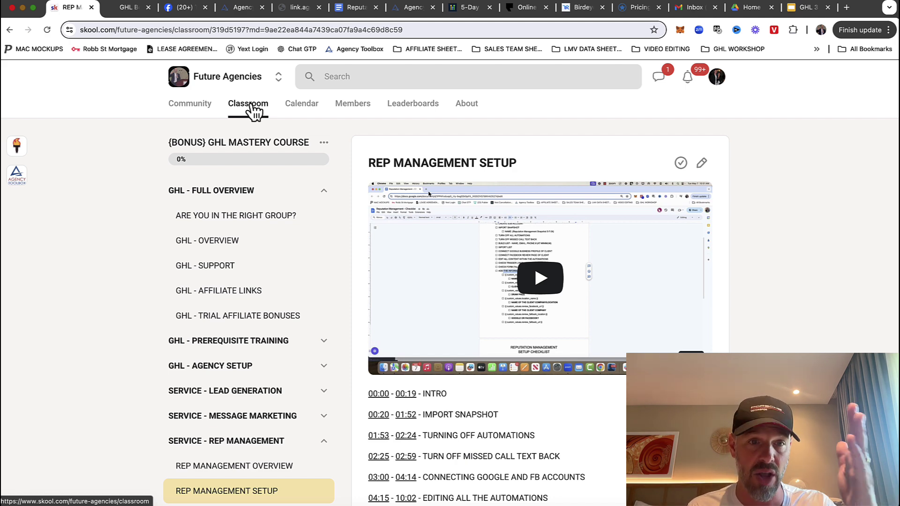
- Scroll the REP MANAGEMENT SETUP lesson down to its chapter timestamps and back up
{"action": "scroll", "coordinate": [455, 239], "scroll_direction": "down", "scroll_amount": 2}
{"action": "scroll", "coordinate": [455, 238], "scroll_direction": "down", "scroll_amount": 2}
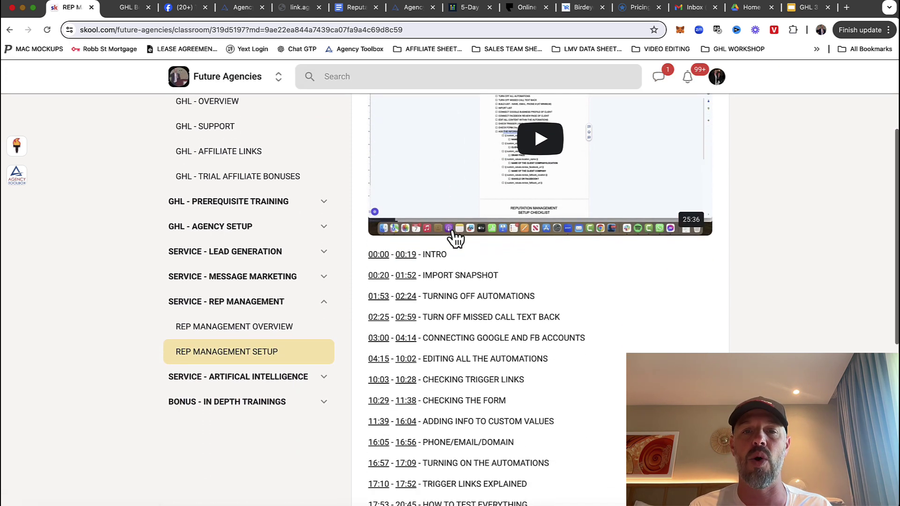
{"action": "scroll", "coordinate": [455, 239], "scroll_direction": "up", "scroll_amount": 2}
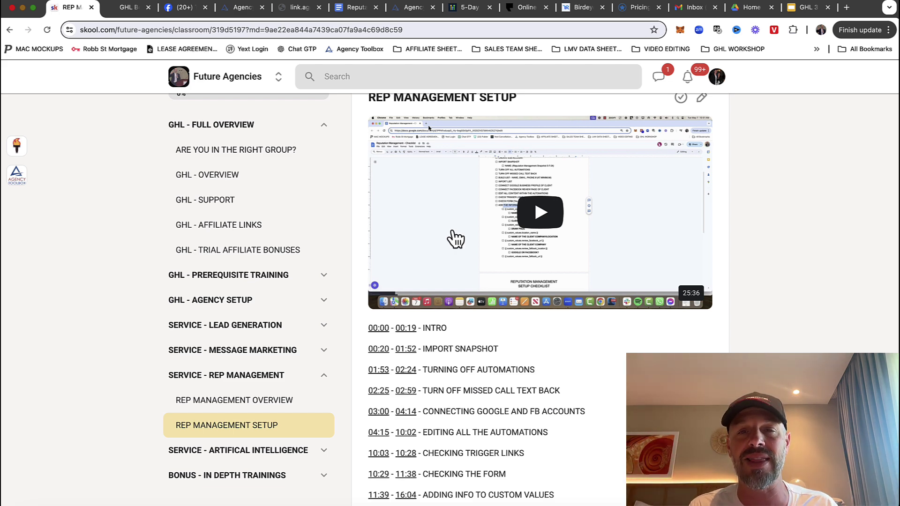
{"action": "scroll", "coordinate": [455, 239], "scroll_direction": "up", "scroll_amount": 3}
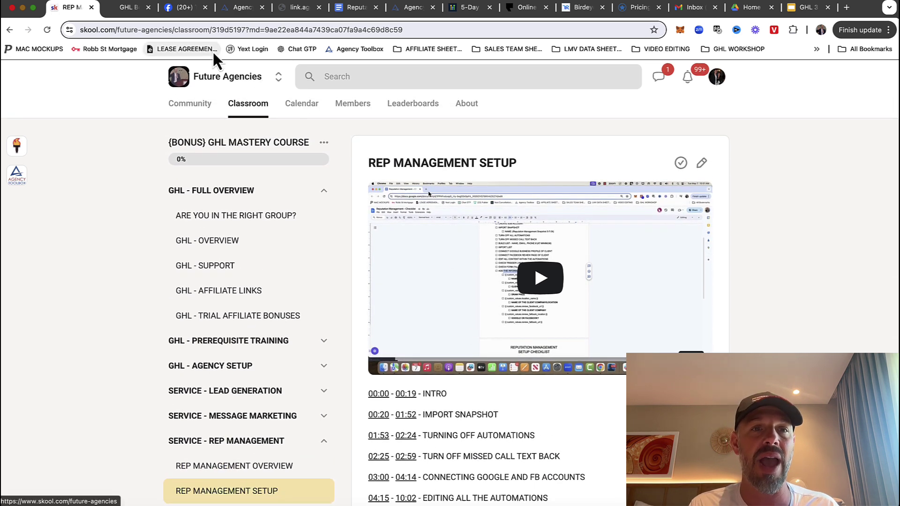
- Switch to the 5 Day Reviews Challenge page and highlight the countdown's remaining hours
{"action": "left_click", "coordinate": [465, 9]}
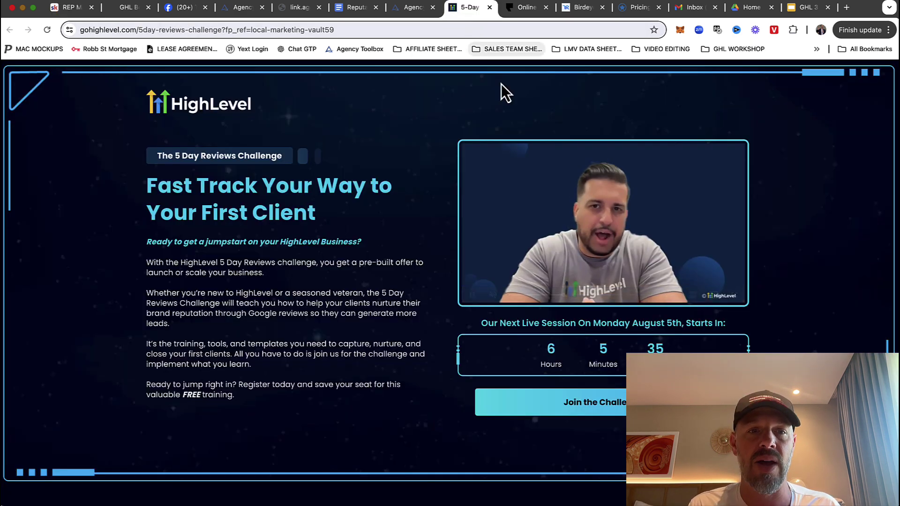
{"action": "scroll", "coordinate": [460, 189], "scroll_direction": "up", "scroll_amount": 2}
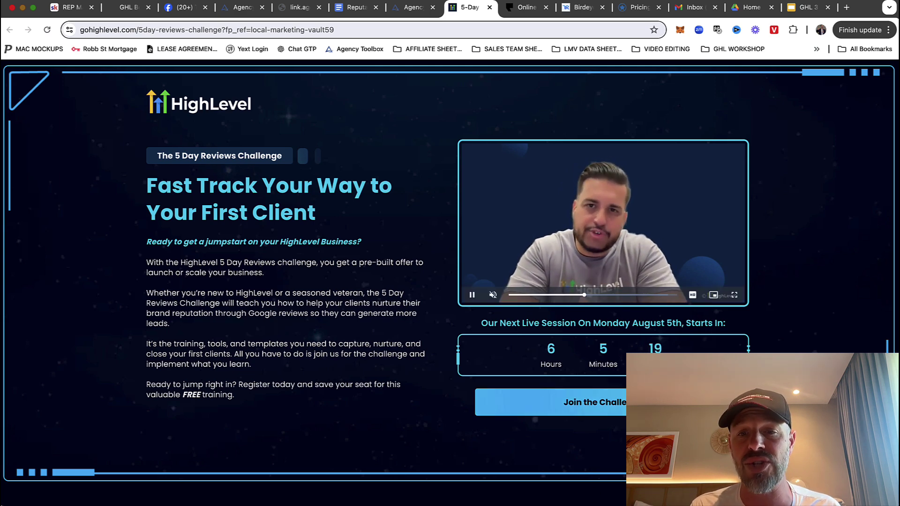
{"action": "double_click", "coordinate": [551, 348]}
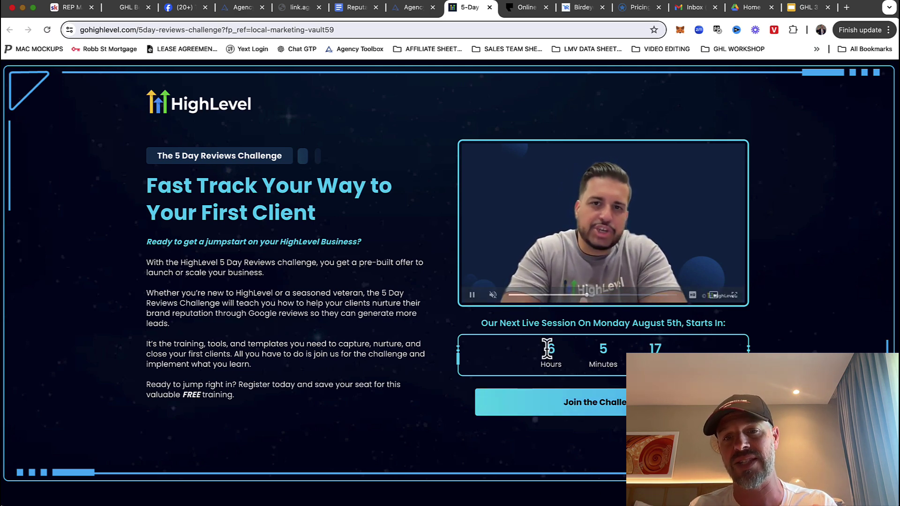
{"action": "left_click", "coordinate": [416, 379]}
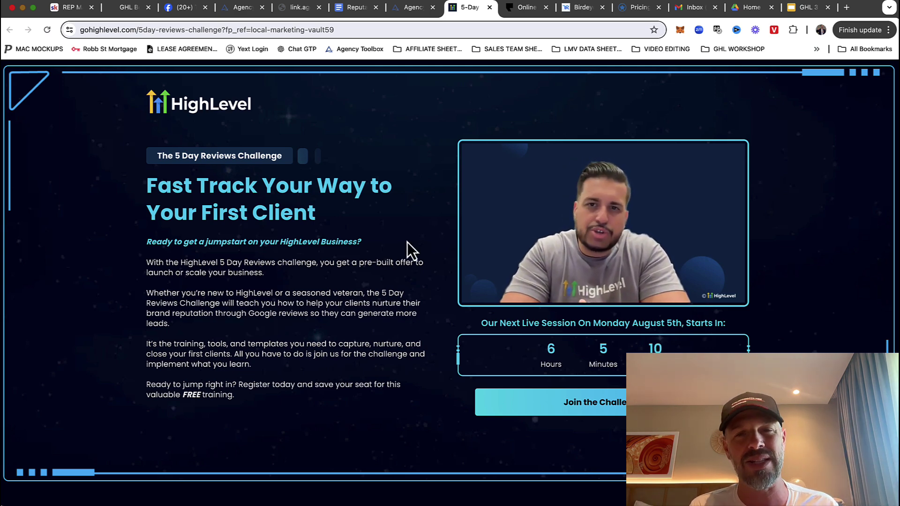
- Back in Skool, open the Future Agencies community feed and reveal its full web address
{"action": "left_click", "coordinate": [65, 7]}
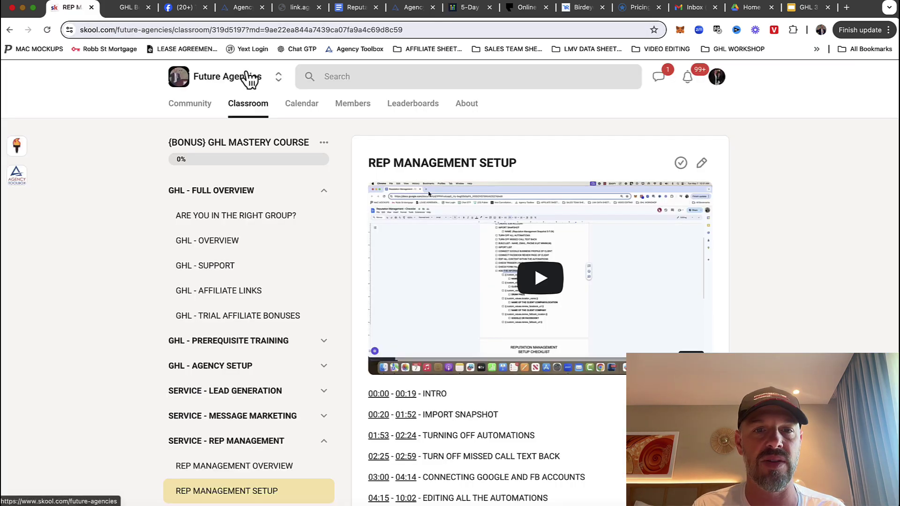
{"action": "left_click", "coordinate": [250, 77]}
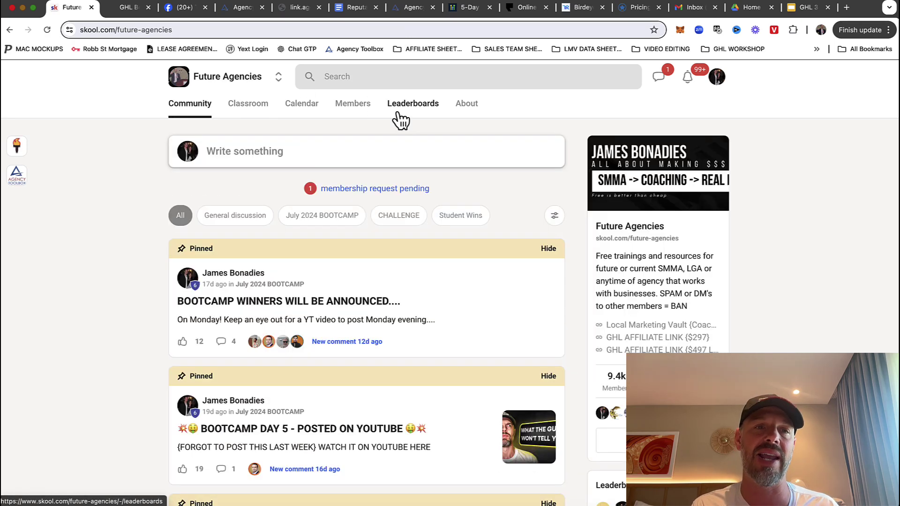
{"action": "left_click", "coordinate": [150, 30]}
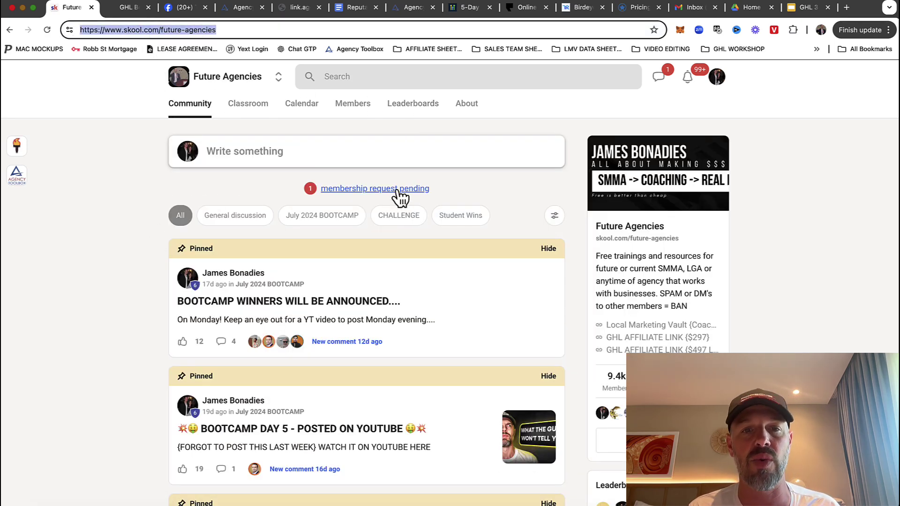
- Glance at the chats list, then go back to the Facebook grade.us search results
{"action": "left_click", "coordinate": [661, 76]}
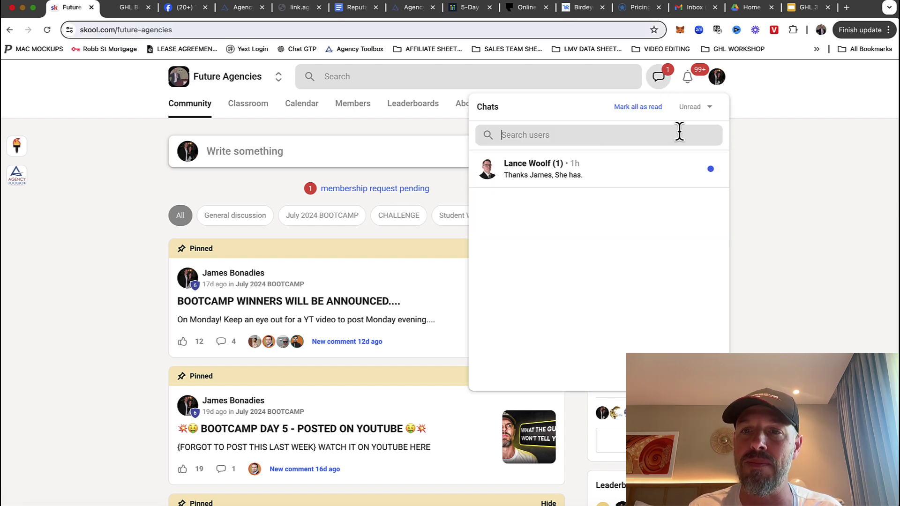
{"action": "left_click", "coordinate": [754, 214]}
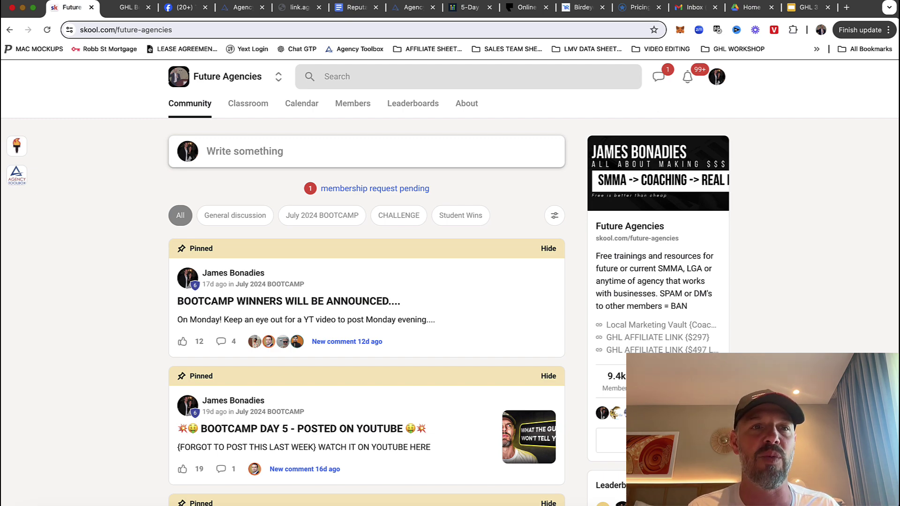
{"action": "left_click", "coordinate": [185, 8]}
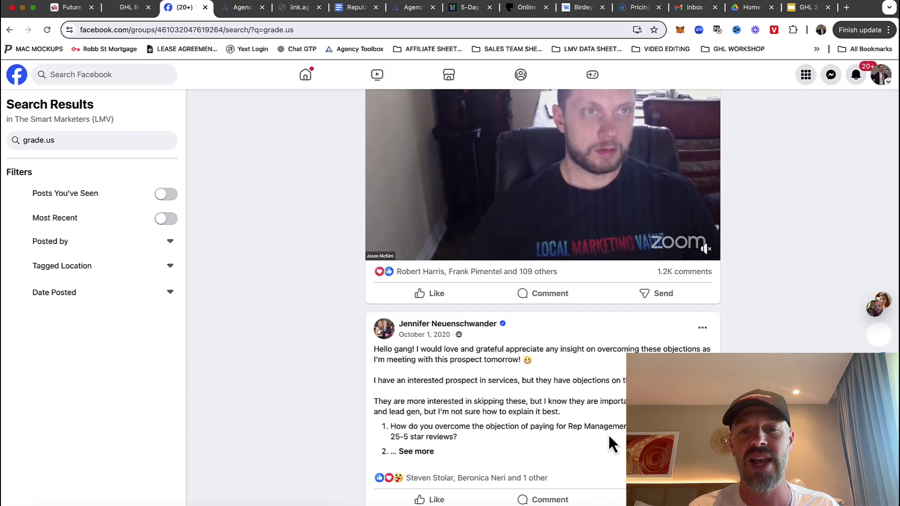
- Browse the grade.us results in The Smart Marketers group, then return to the Future Agencies Skool feed
{"action": "scroll", "coordinate": [612, 443], "scroll_direction": "down", "scroll_amount": 20}
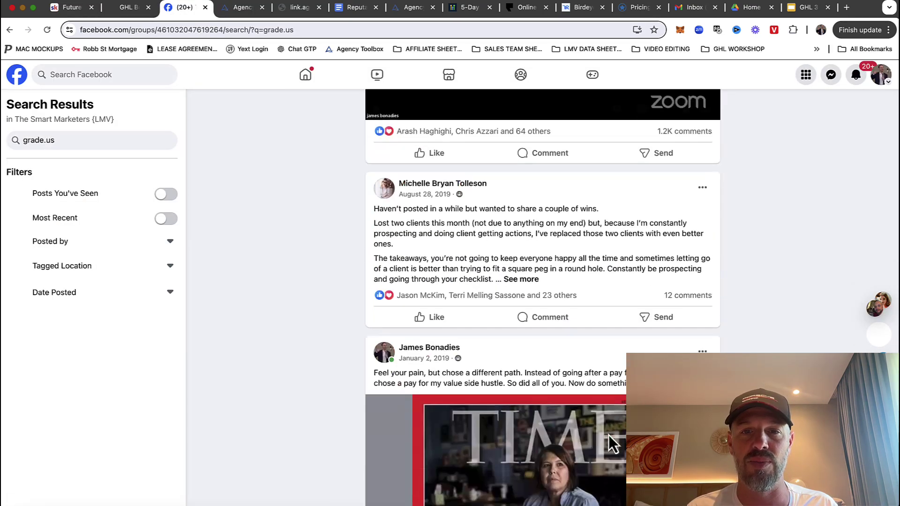
{"action": "scroll", "coordinate": [611, 442], "scroll_direction": "down", "scroll_amount": 10}
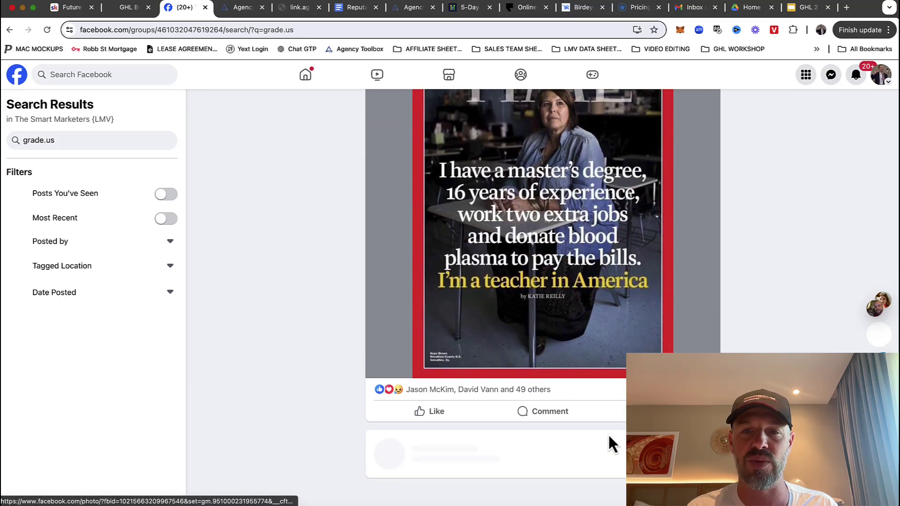
{"action": "scroll", "coordinate": [612, 442], "scroll_direction": "down", "scroll_amount": 10}
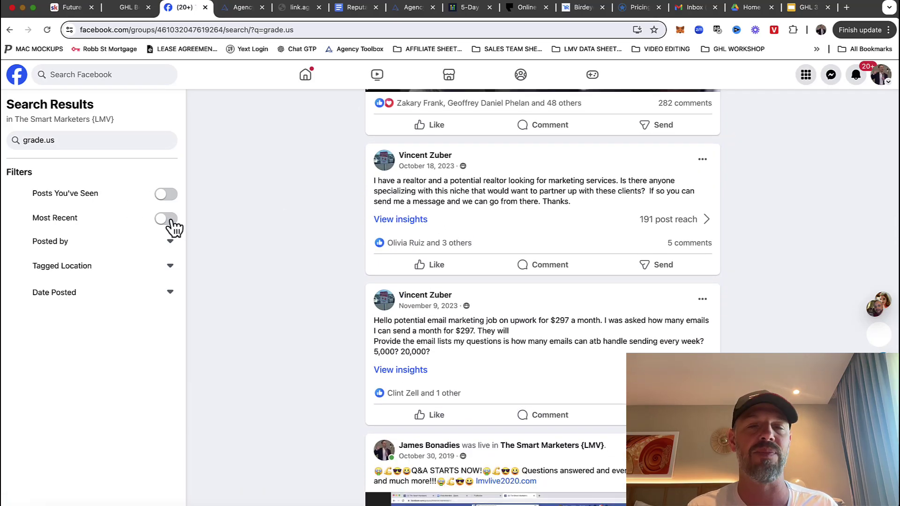
{"action": "left_click", "coordinate": [71, 7]}
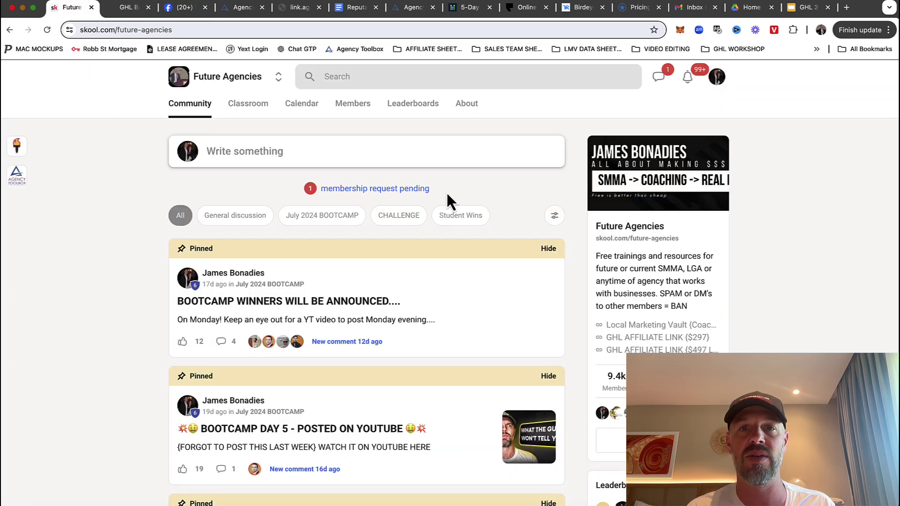